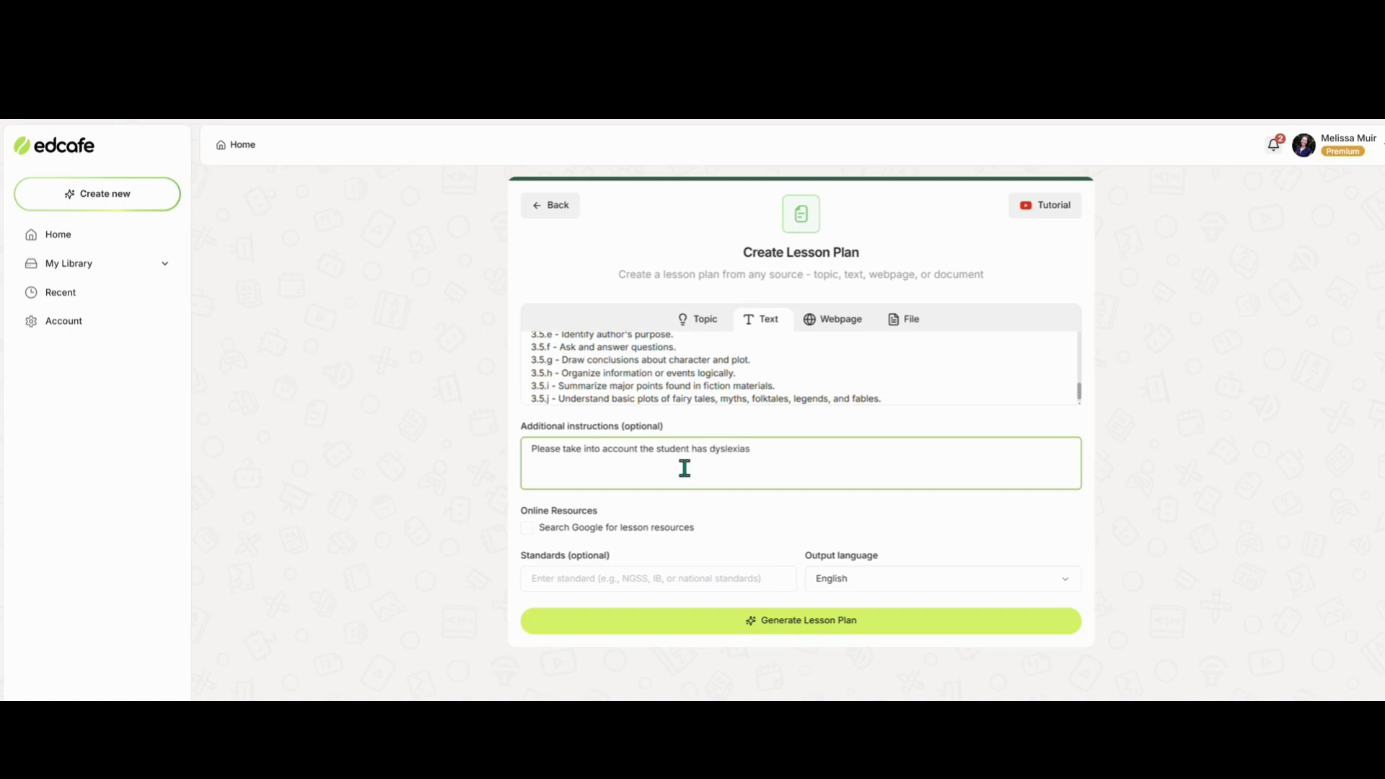
- Generate the lesson plan with the dyslexia instruction and open its save settings
{"action": "left_click", "coordinate": [701, 621]}
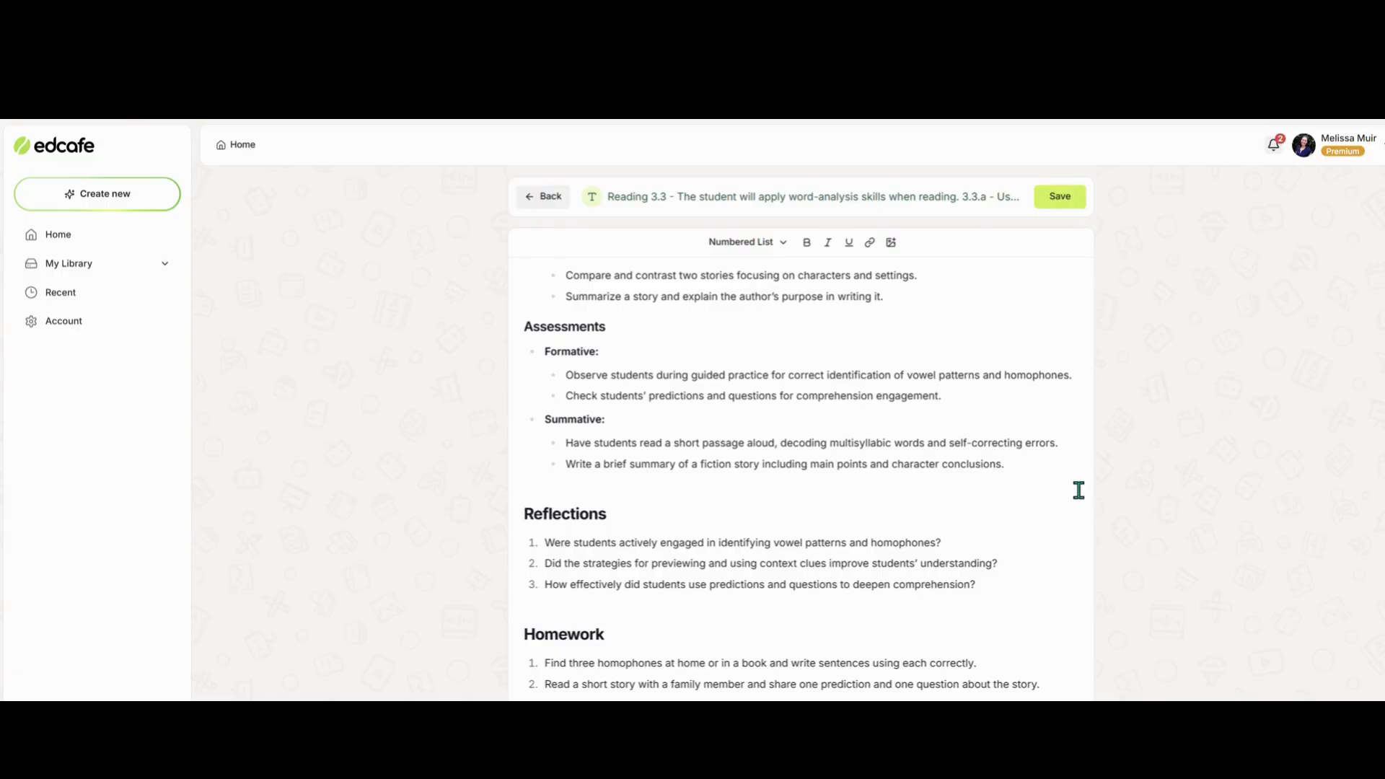
{"action": "left_click", "coordinate": [1080, 202]}
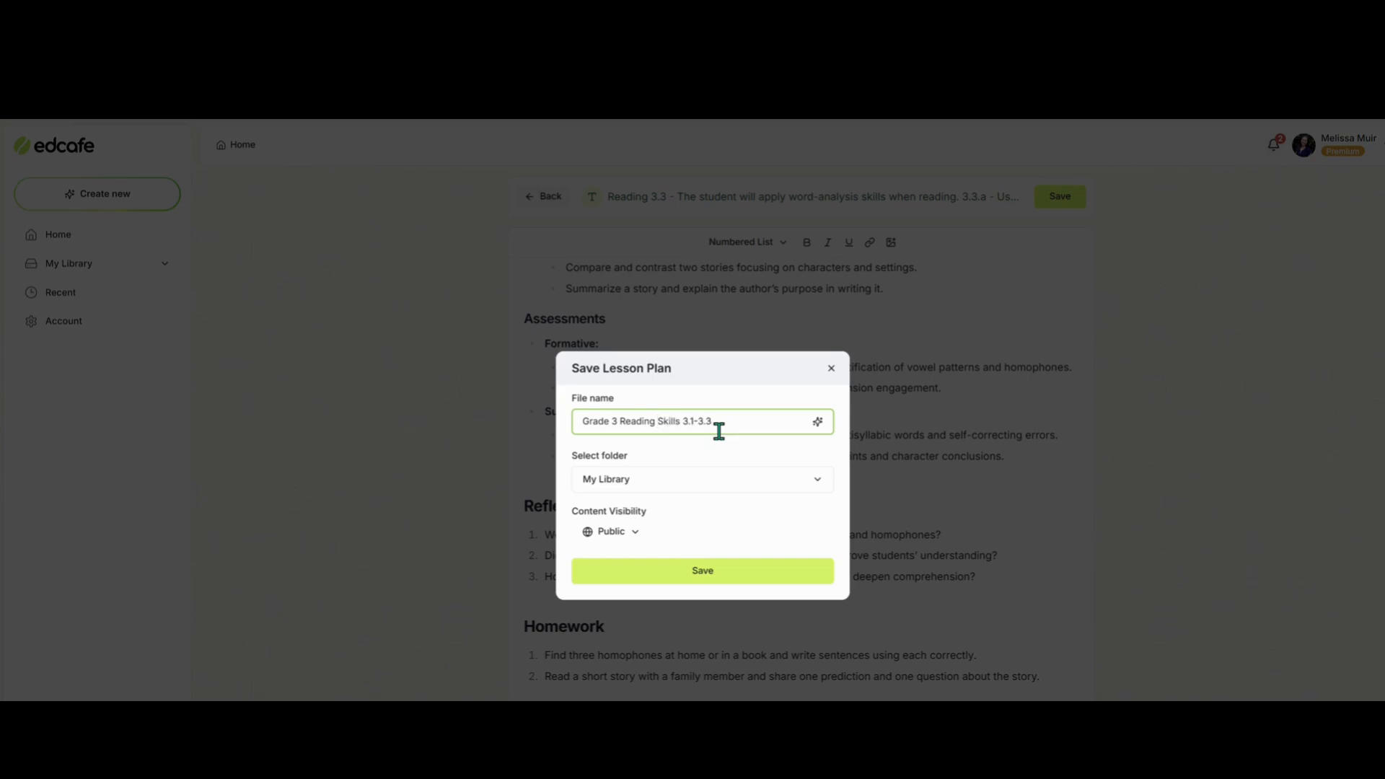
- Create a new indigo folder named Grade 3 in My Library for saving the lesson plan
{"action": "left_click", "coordinate": [655, 482]}
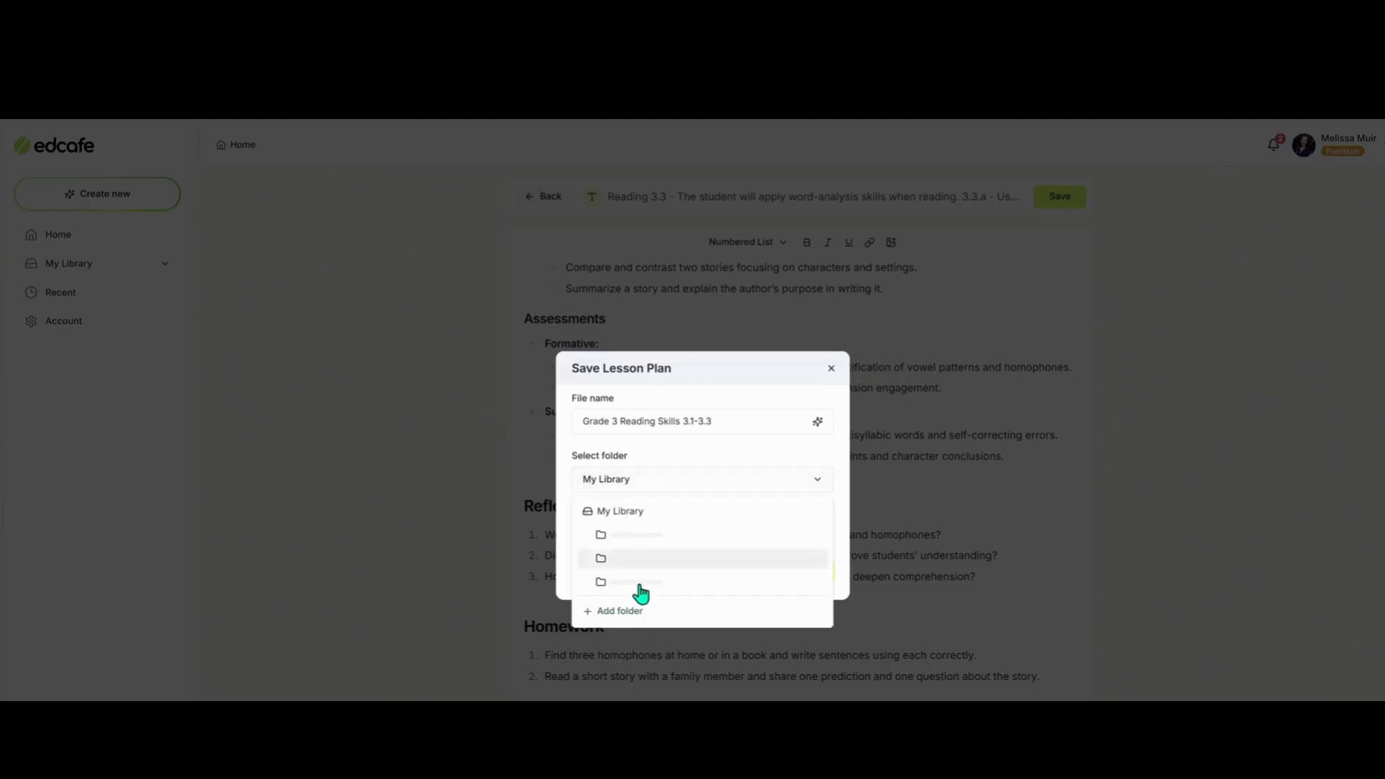
{"action": "left_click", "coordinate": [629, 615]}
{"action": "left_click", "coordinate": [649, 439]}
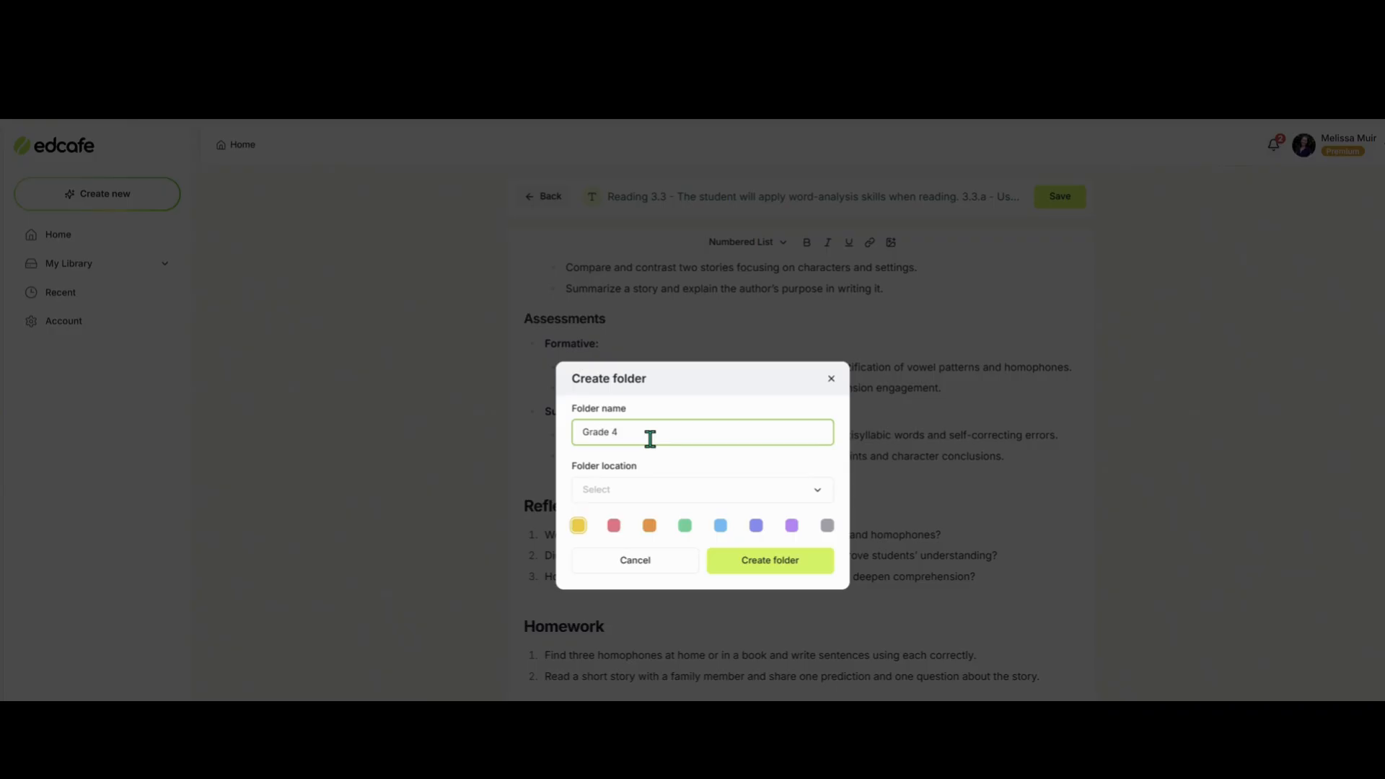
{"action": "left_click", "coordinate": [755, 527]}
{"action": "left_click", "coordinate": [761, 570]}
{"action": "left_click", "coordinate": [638, 491]}
{"action": "left_click", "coordinate": [635, 525]}
{"action": "left_click", "coordinate": [805, 570]}
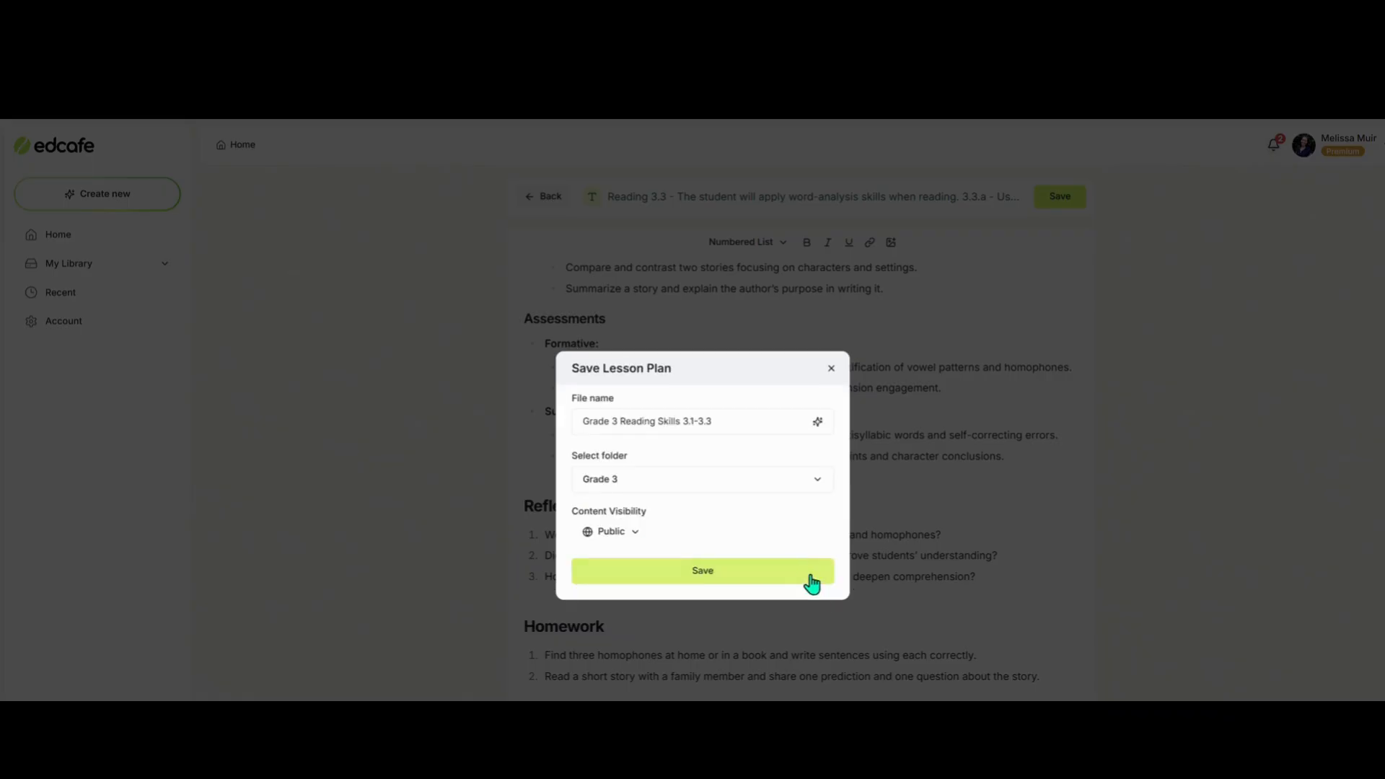
- Set the content visibility to Private and save the lesson plan as Grade 3 Reading Skills 3.1-3.3
{"action": "left_click", "coordinate": [623, 534]}
{"action": "left_click", "coordinate": [637, 599]}
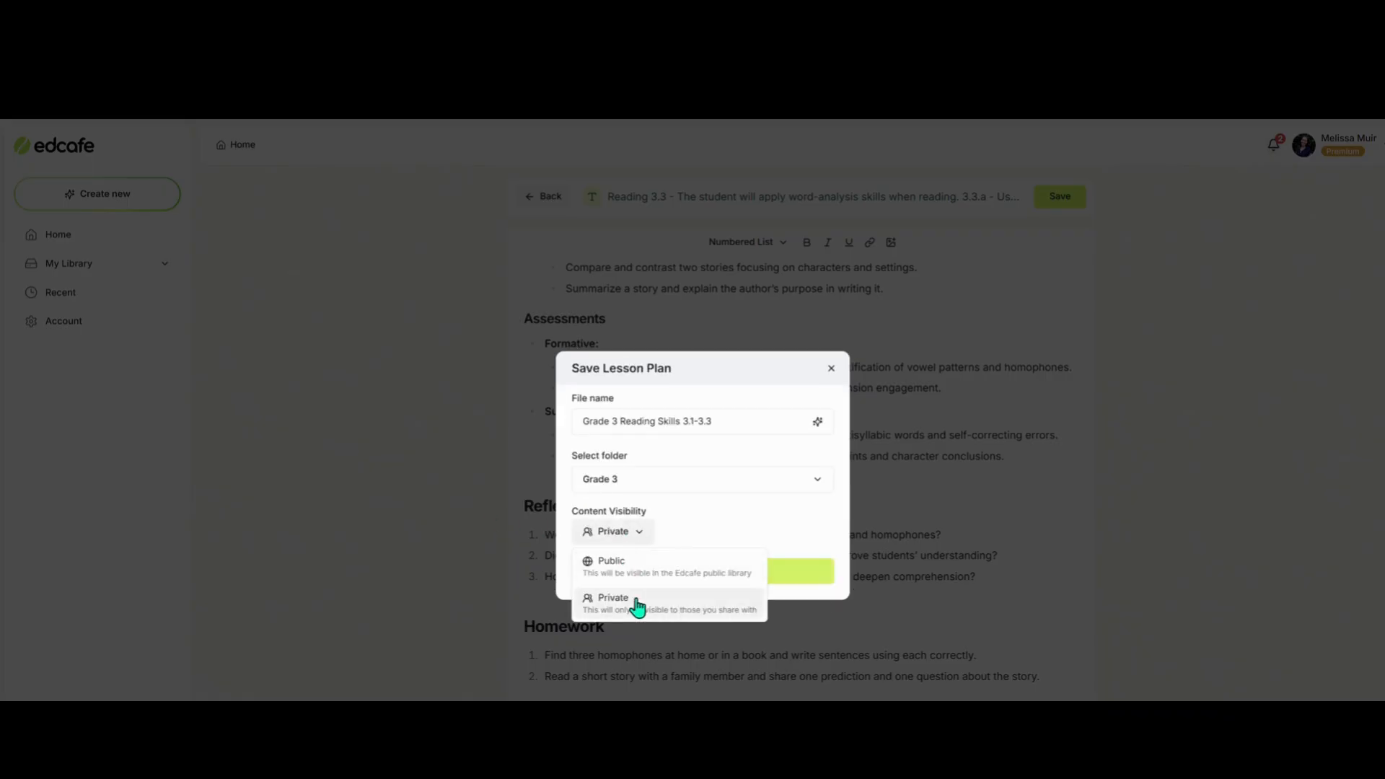
{"action": "left_click", "coordinate": [714, 570]}
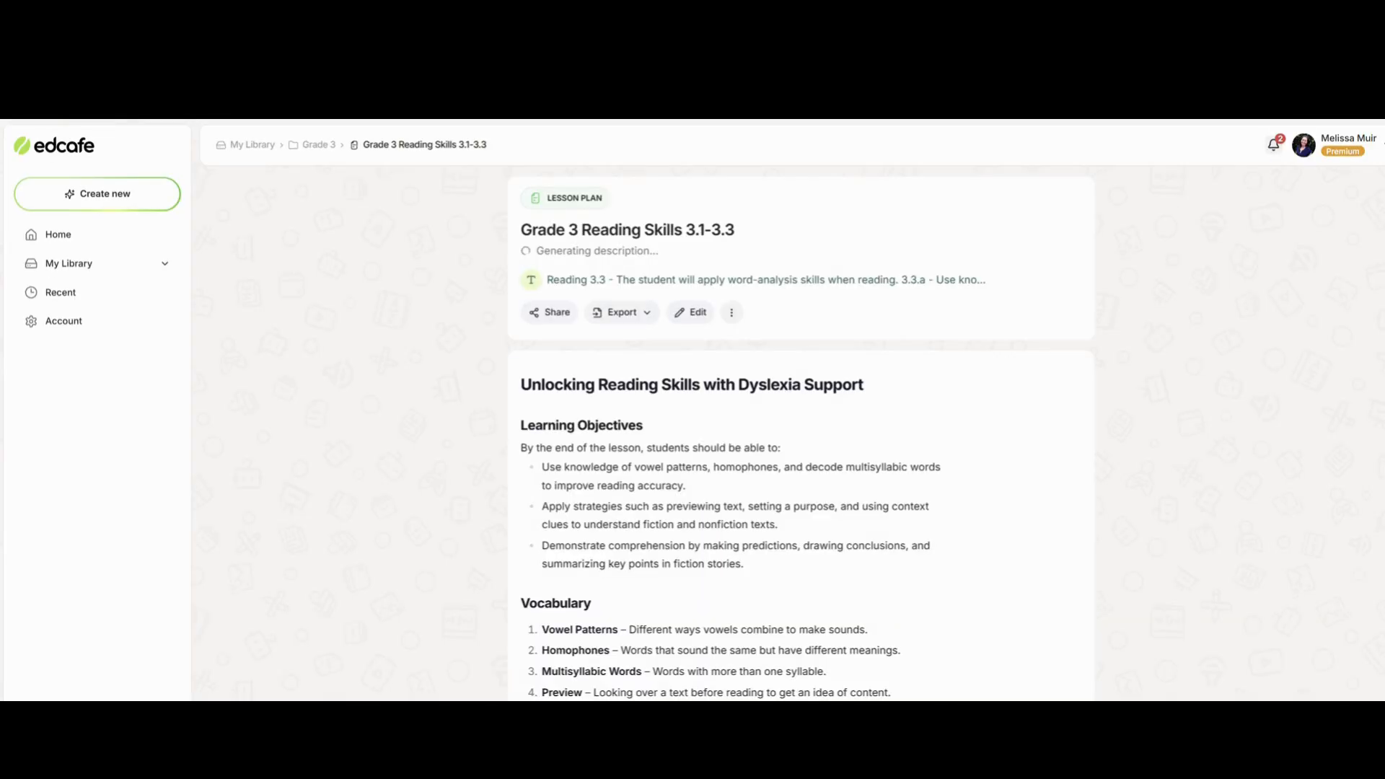
- Review the saved lesson plan together with its sharing, export and additional management options
{"action": "scroll", "coordinate": [634, 336], "scroll_direction": "down", "scroll_amount": 6}
{"action": "scroll", "coordinate": [638, 356], "scroll_direction": "up", "scroll_amount": 5}
{"action": "left_click", "coordinate": [557, 232]}
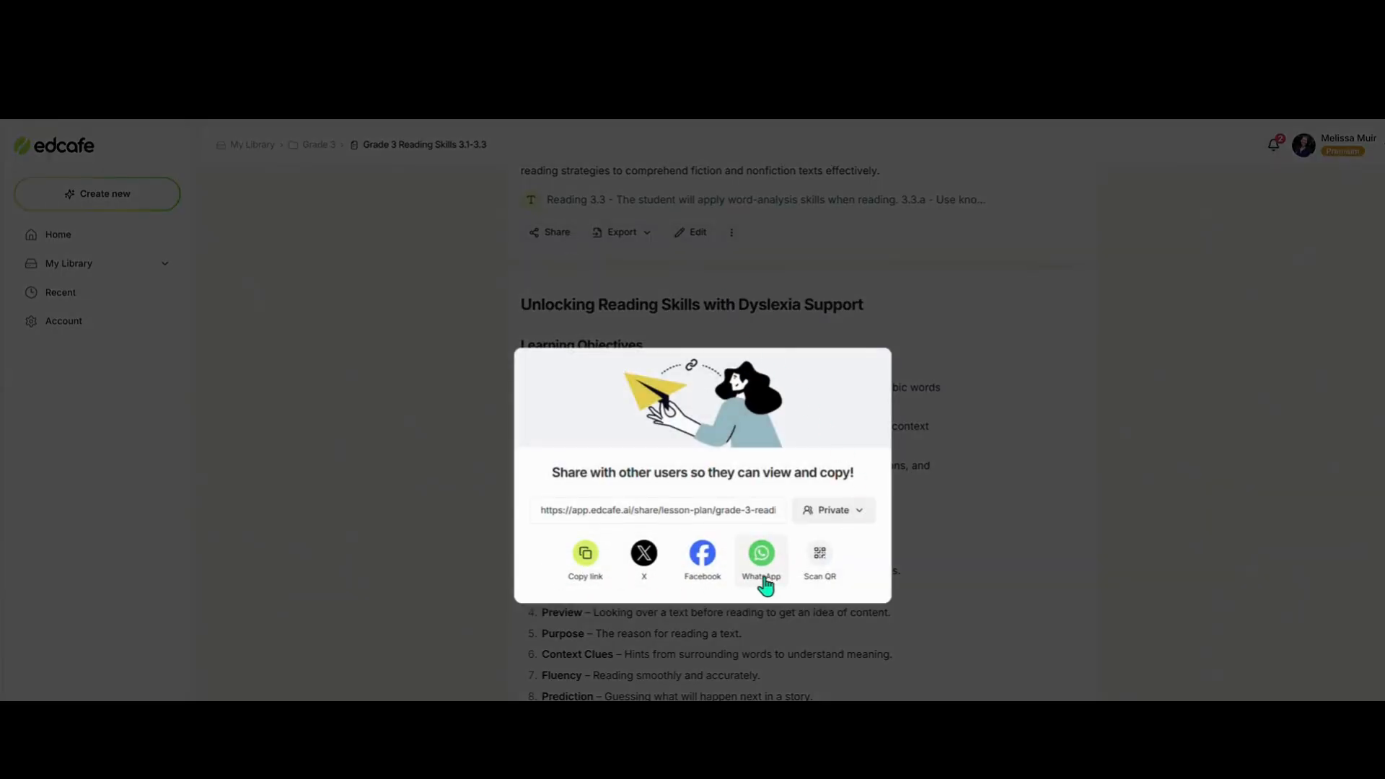
{"action": "left_click", "coordinate": [1105, 360]}
{"action": "left_click", "coordinate": [630, 232]}
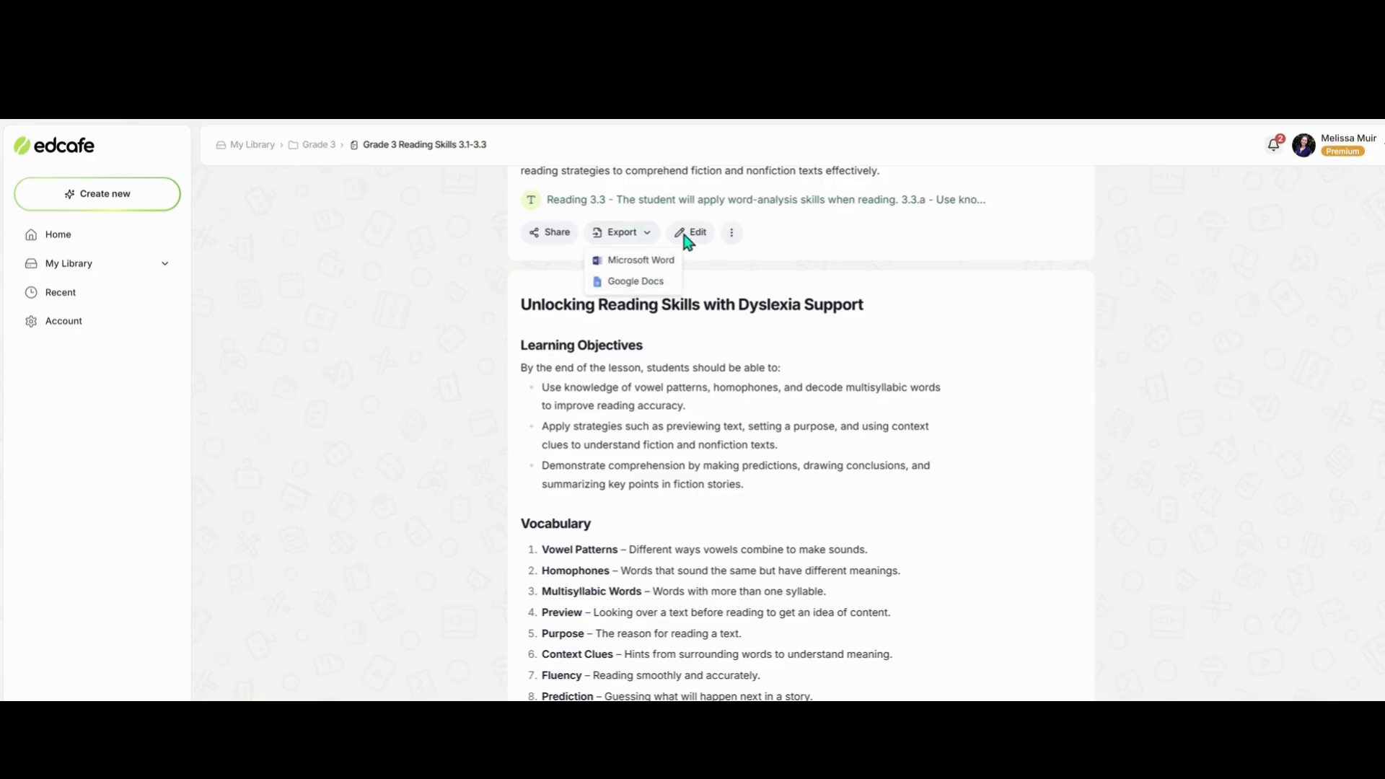
{"action": "left_click", "coordinate": [733, 235]}
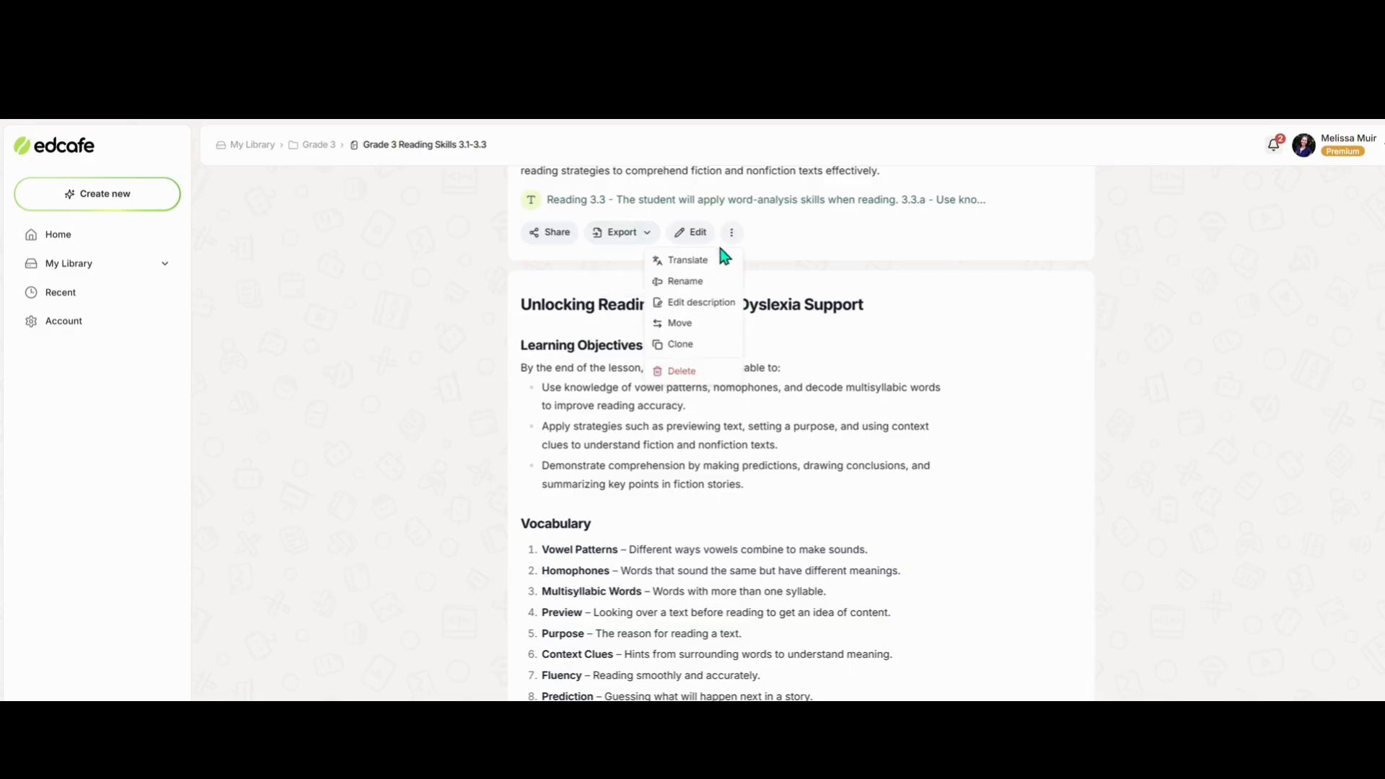
{"action": "left_click", "coordinate": [949, 224]}
{"action": "scroll", "coordinate": [1045, 532], "scroll_direction": "up", "scroll_amount": 2}
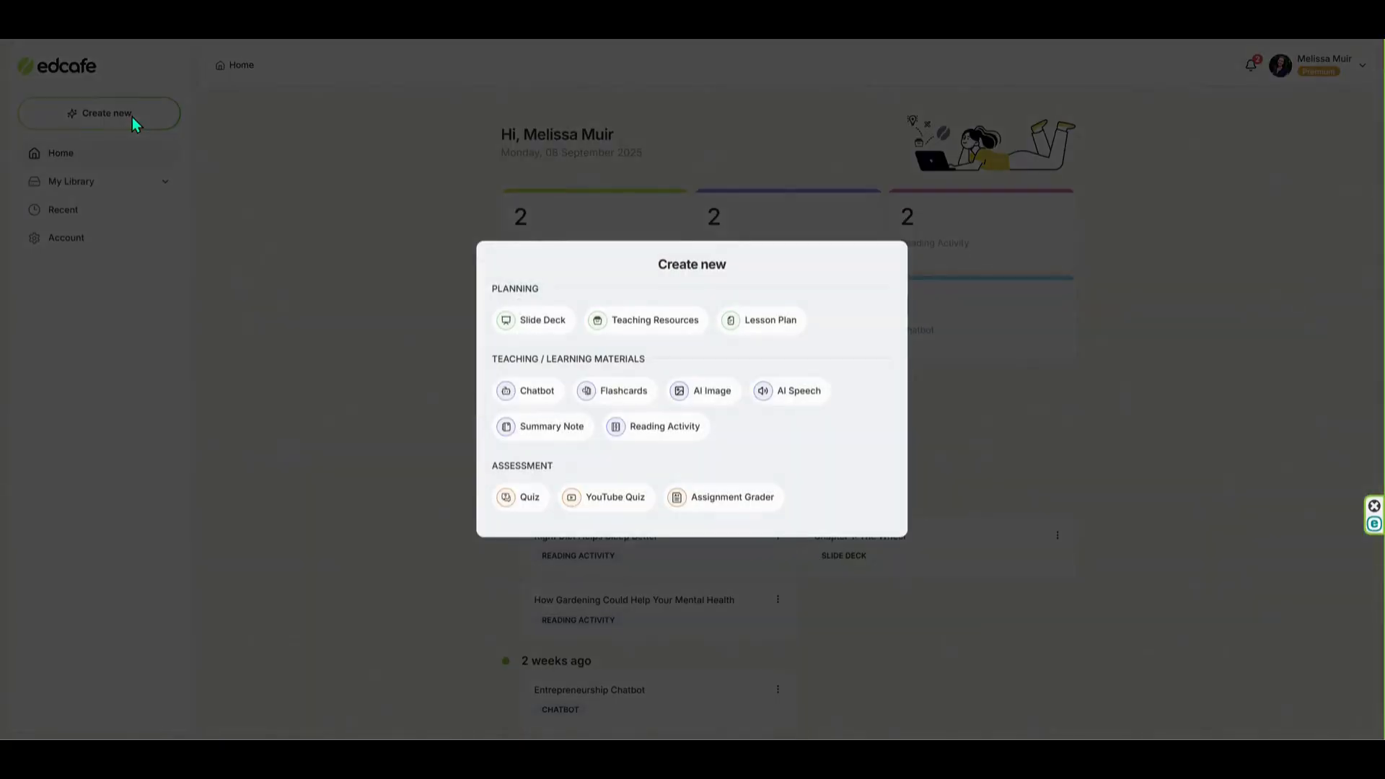
- Start a new reading activity based on existing text and paste in the article about Britain lowering the voting age
{"action": "left_click", "coordinate": [664, 427]}
{"action": "left_click", "coordinate": [740, 242]}
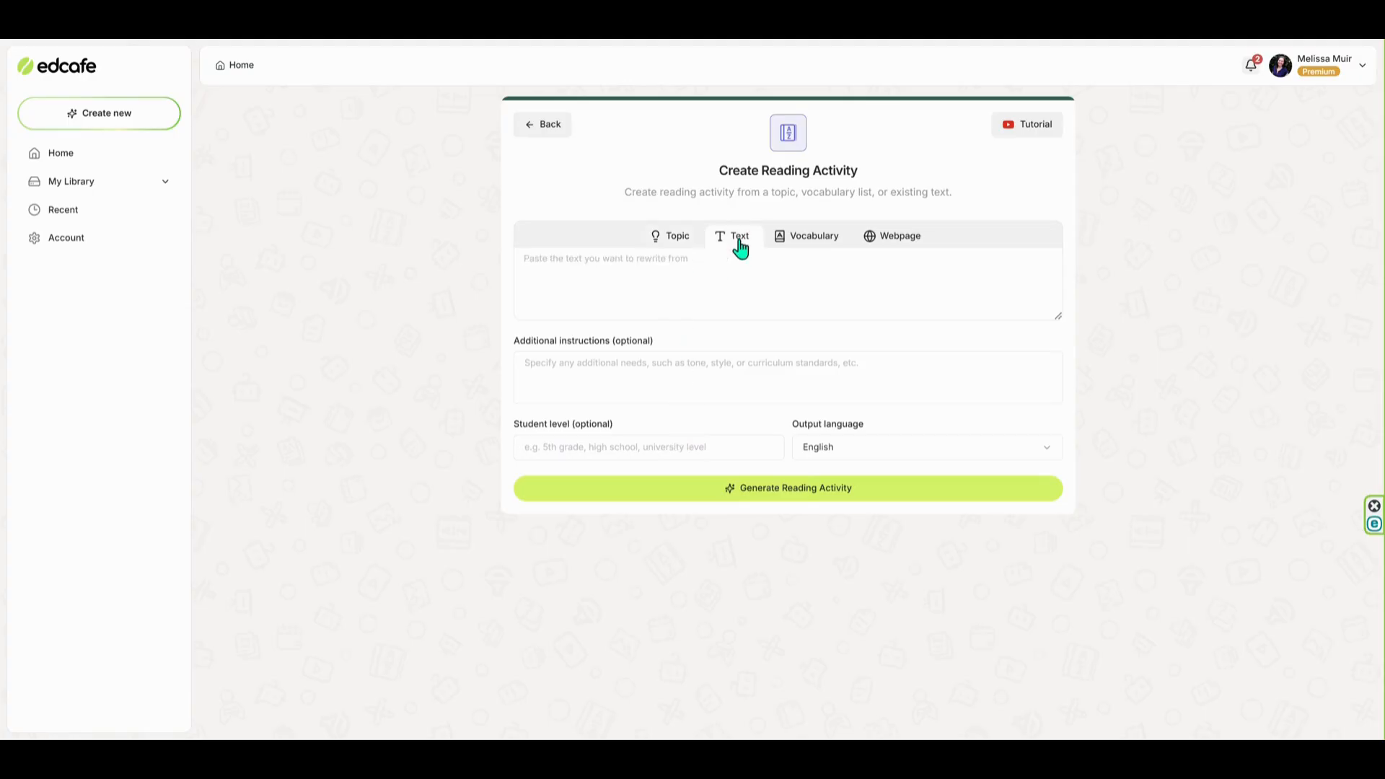
{"action": "left_click", "coordinate": [733, 270]}
{"action": "key", "text": "ctrl+v"}
- Generate the reading activity with the instruction "Make this accessible for an english language learner" and student level 8th grade
{"action": "left_click", "coordinate": [708, 376]}
{"action": "type", "text": "Make t"}
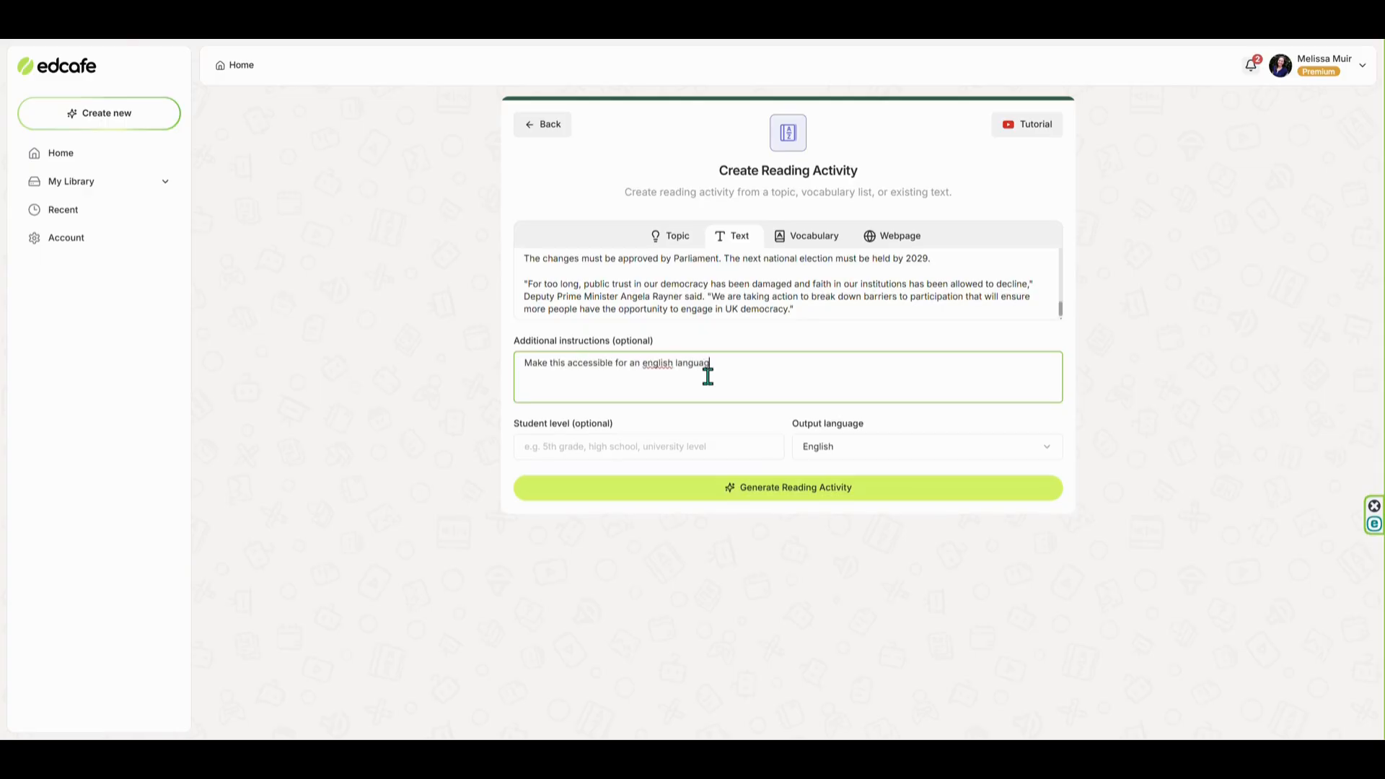
{"action": "left_click", "coordinate": [659, 441]}
{"action": "type", "text": "8th grade"}
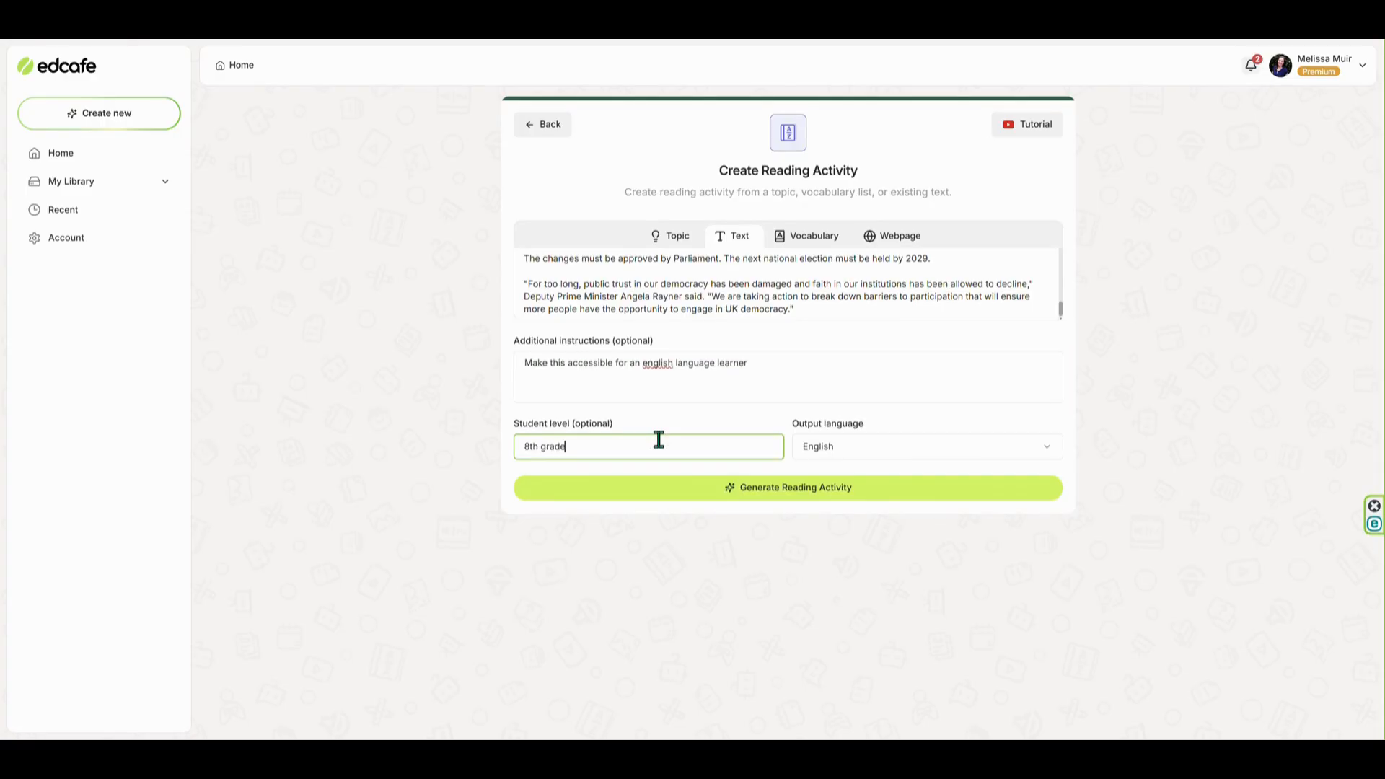
{"action": "left_click", "coordinate": [693, 496]}
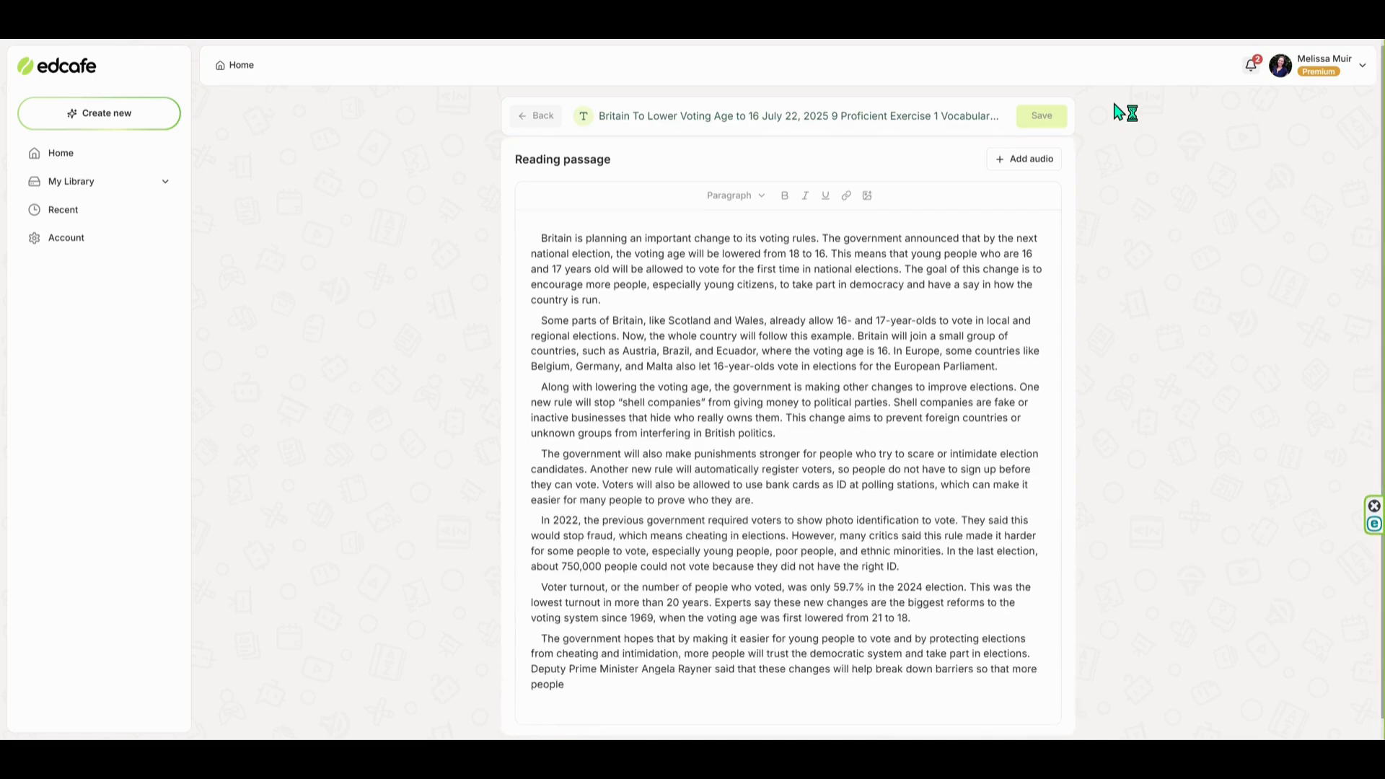
- Generate audio for the reading passage using the United States voice Adam
{"action": "left_click", "coordinate": [1038, 118]}
{"action": "left_click", "coordinate": [818, 282]}
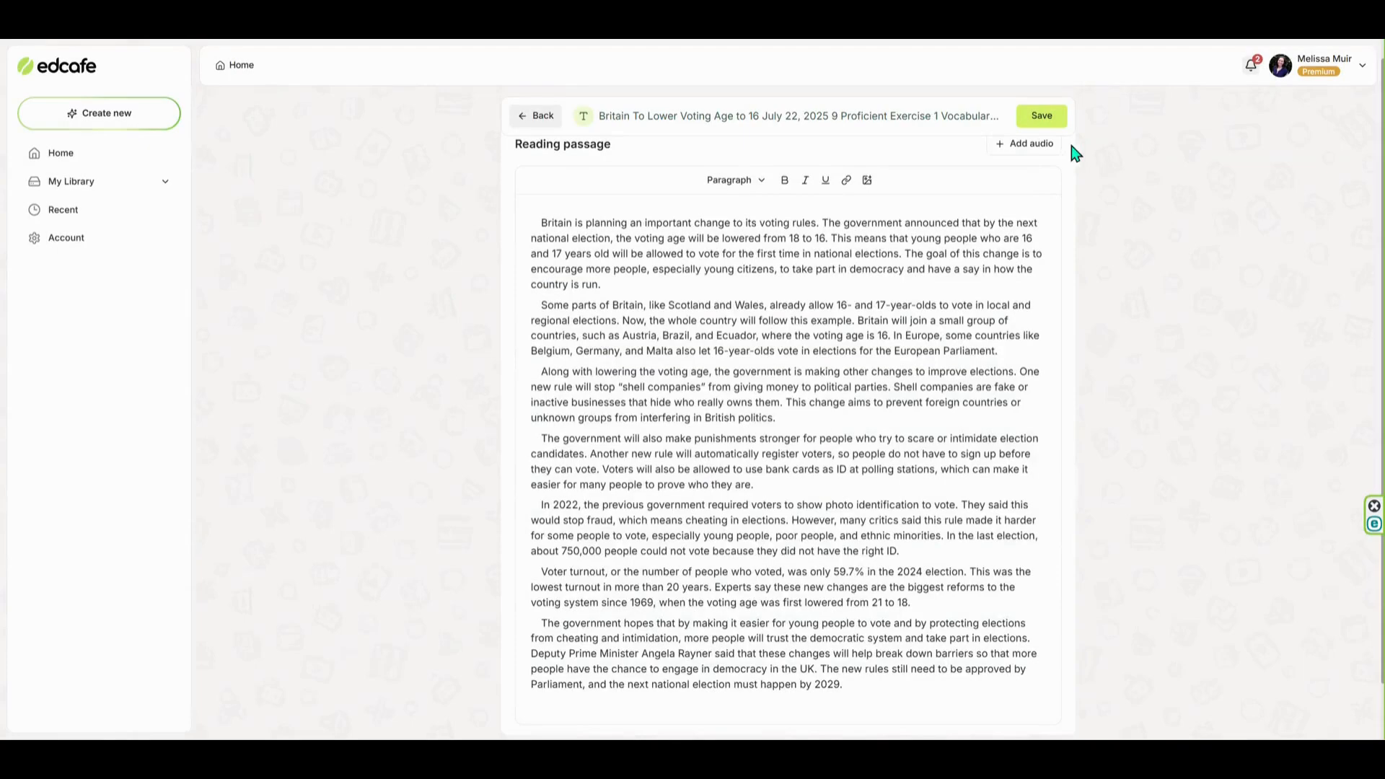
{"action": "left_click", "coordinate": [1050, 146]}
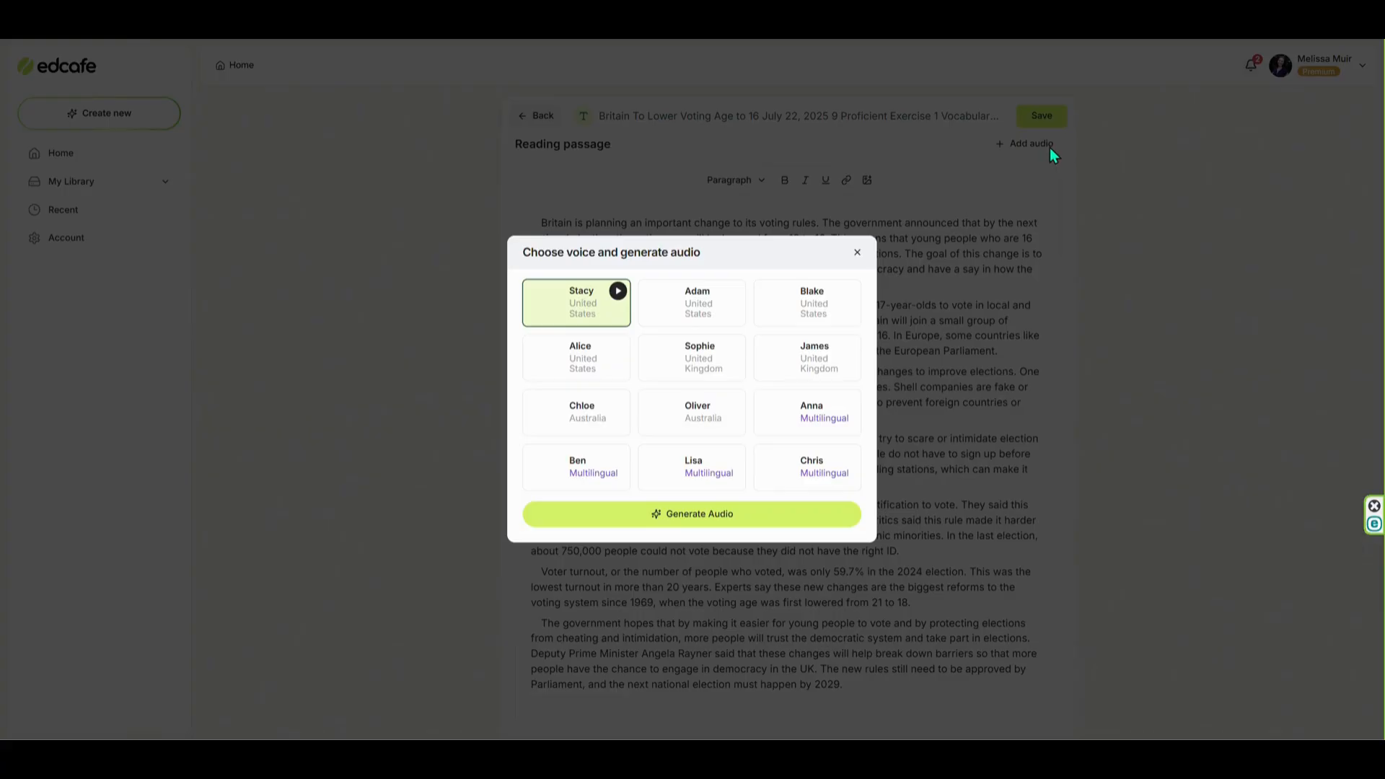
{"action": "left_click", "coordinate": [689, 312]}
{"action": "left_click", "coordinate": [755, 521]}
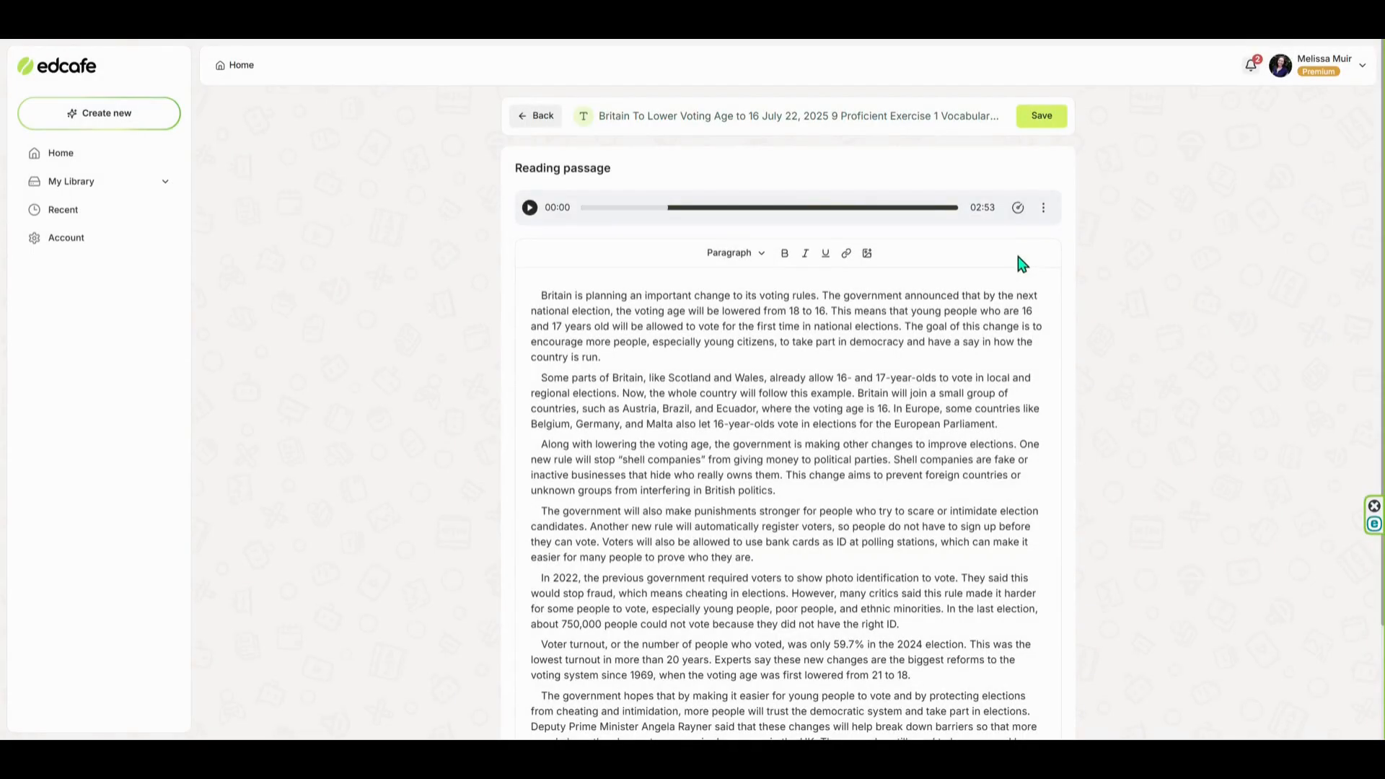
{"action": "scroll", "coordinate": [1109, 260], "scroll_direction": "down", "scroll_amount": 2}
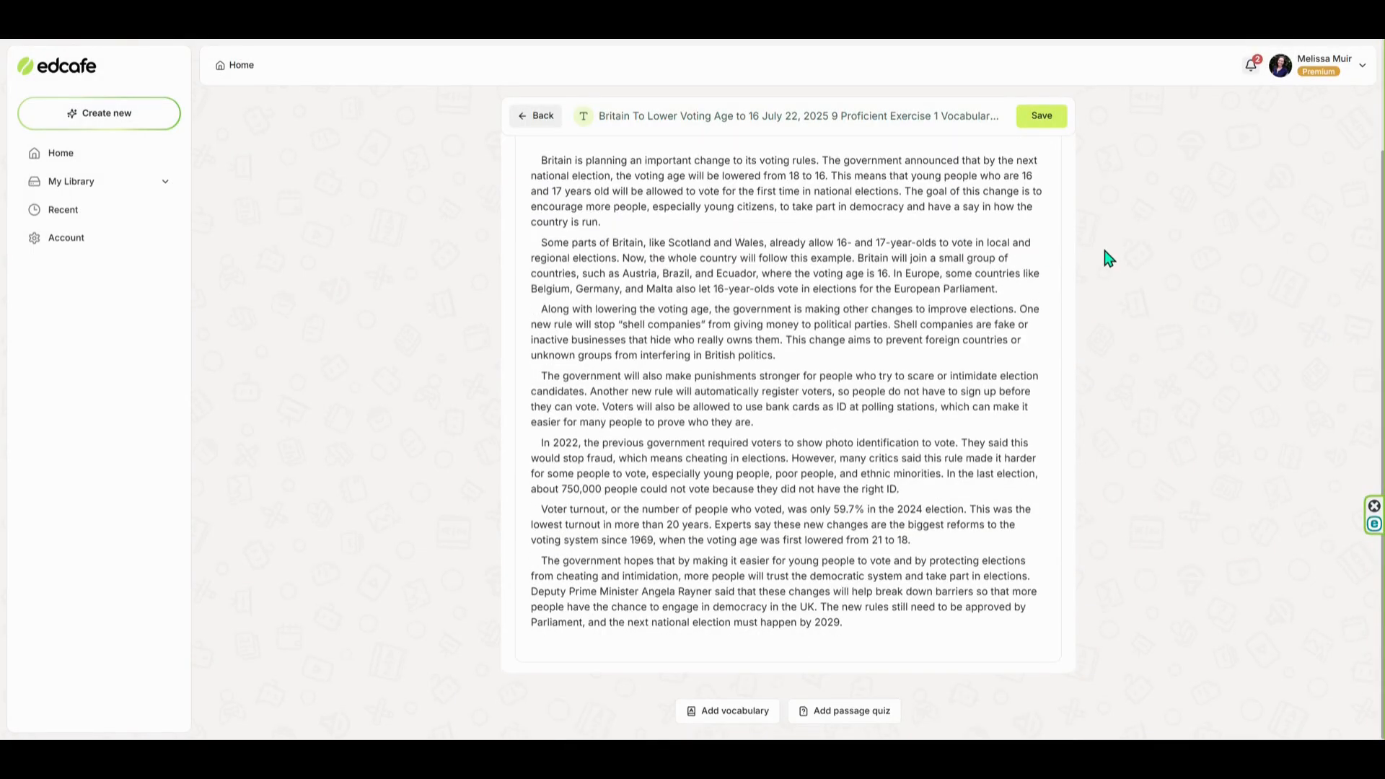
{"action": "scroll", "coordinate": [1030, 122], "scroll_direction": "up", "scroll_amount": 2}
{"action": "left_click", "coordinate": [1032, 121]}
{"action": "left_click", "coordinate": [821, 277]}
- Add a generated vocabulary section below the reading passage
{"action": "scroll", "coordinate": [1079, 371], "scroll_direction": "down", "scroll_amount": 2}
{"action": "left_click", "coordinate": [727, 708]}
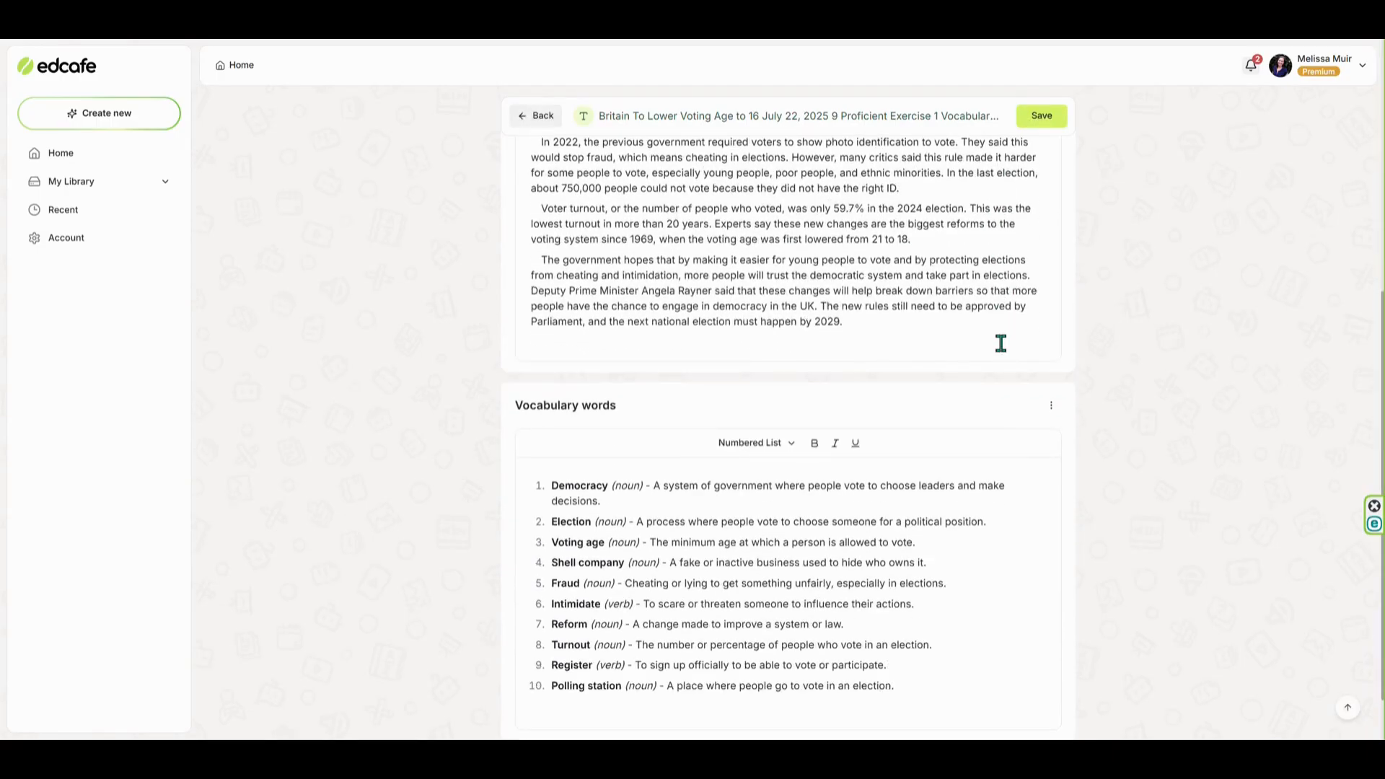
- Generate a ten-question passage quiz that mixes multiple-choice and written-answer questions
{"action": "left_click", "coordinate": [808, 711]}
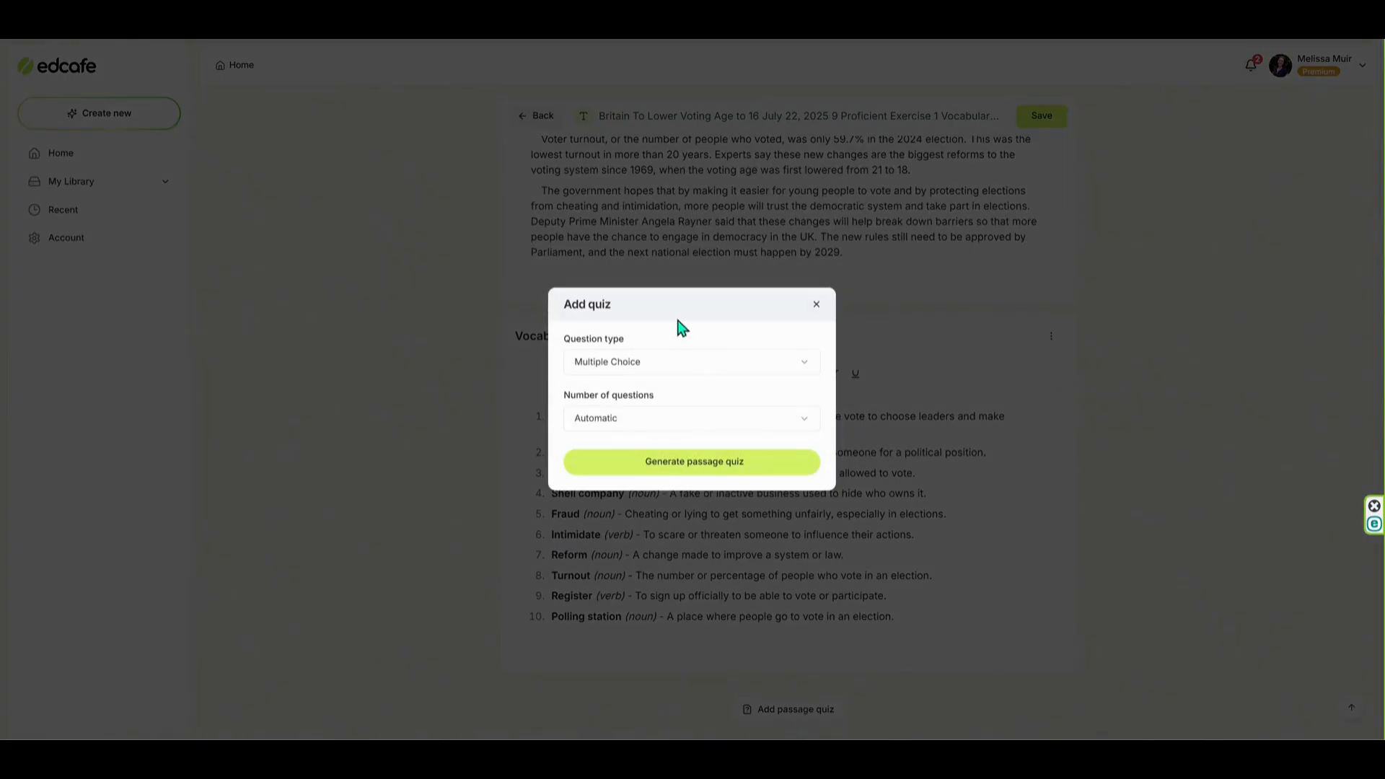
{"action": "left_click", "coordinate": [662, 372]}
{"action": "left_click", "coordinate": [654, 432]}
{"action": "left_click", "coordinate": [658, 425]}
{"action": "left_click", "coordinate": [638, 488]}
{"action": "left_click", "coordinate": [672, 466]}
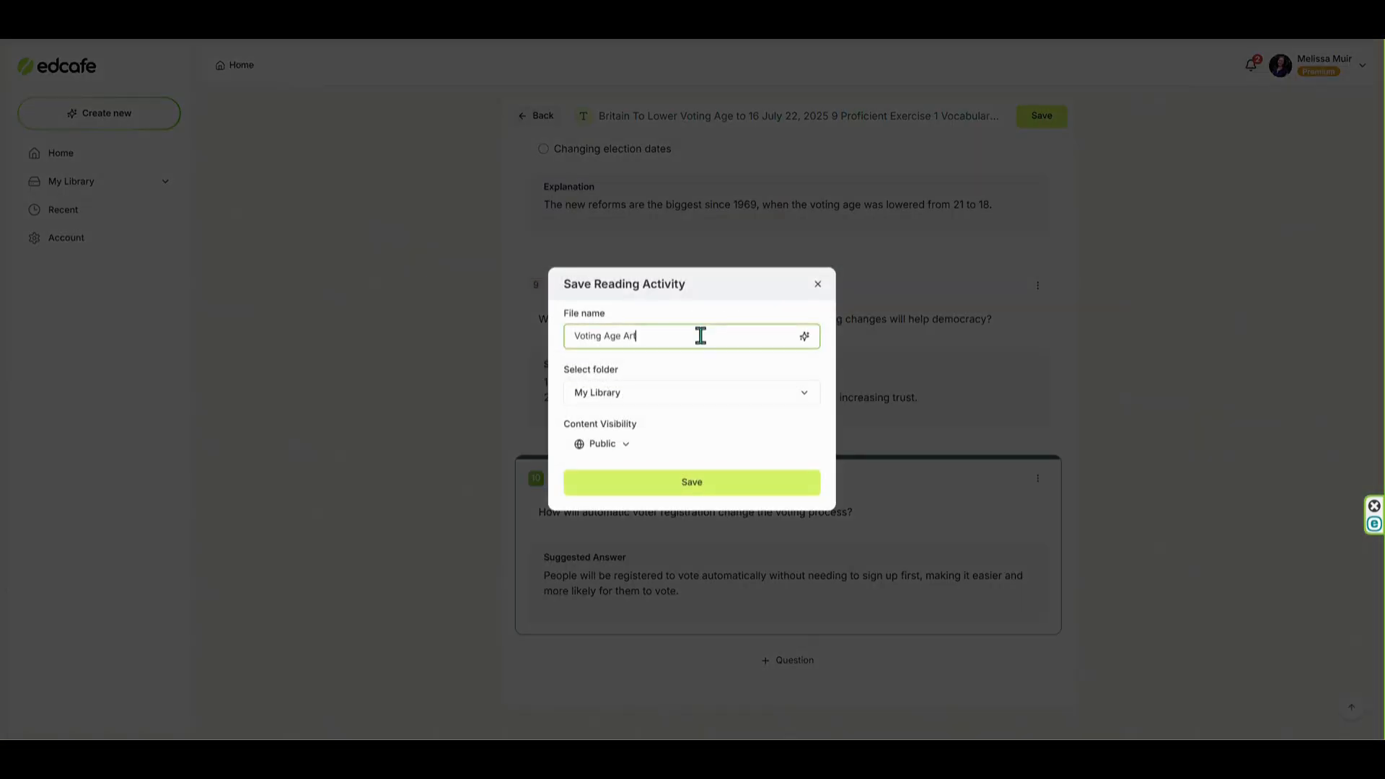
- Save the reading activity as Voting Age Article in the third listed library folder with Private visibility
{"action": "left_click", "coordinate": [649, 394]}
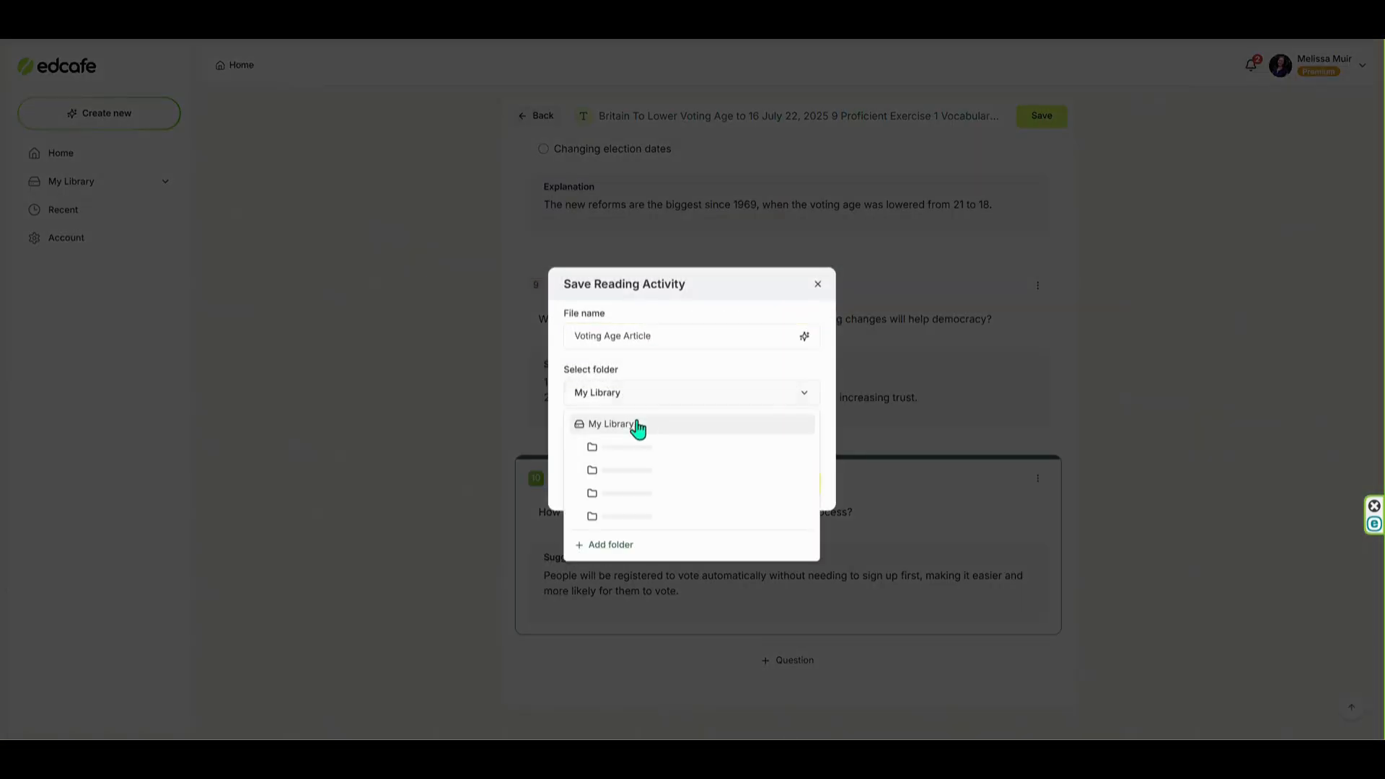
{"action": "left_click", "coordinate": [622, 497]}
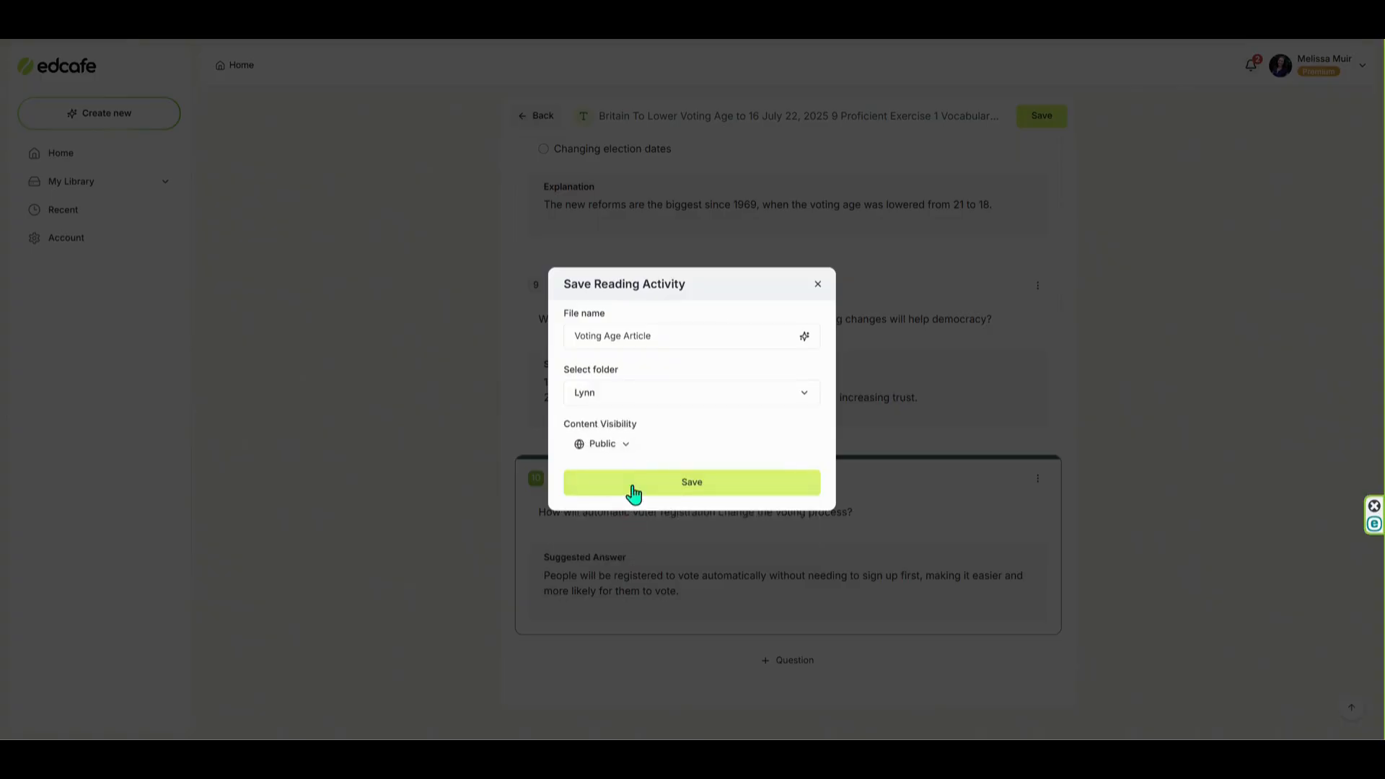
{"action": "left_click", "coordinate": [625, 444]}
{"action": "left_click", "coordinate": [615, 515]}
{"action": "left_click", "coordinate": [683, 491]}
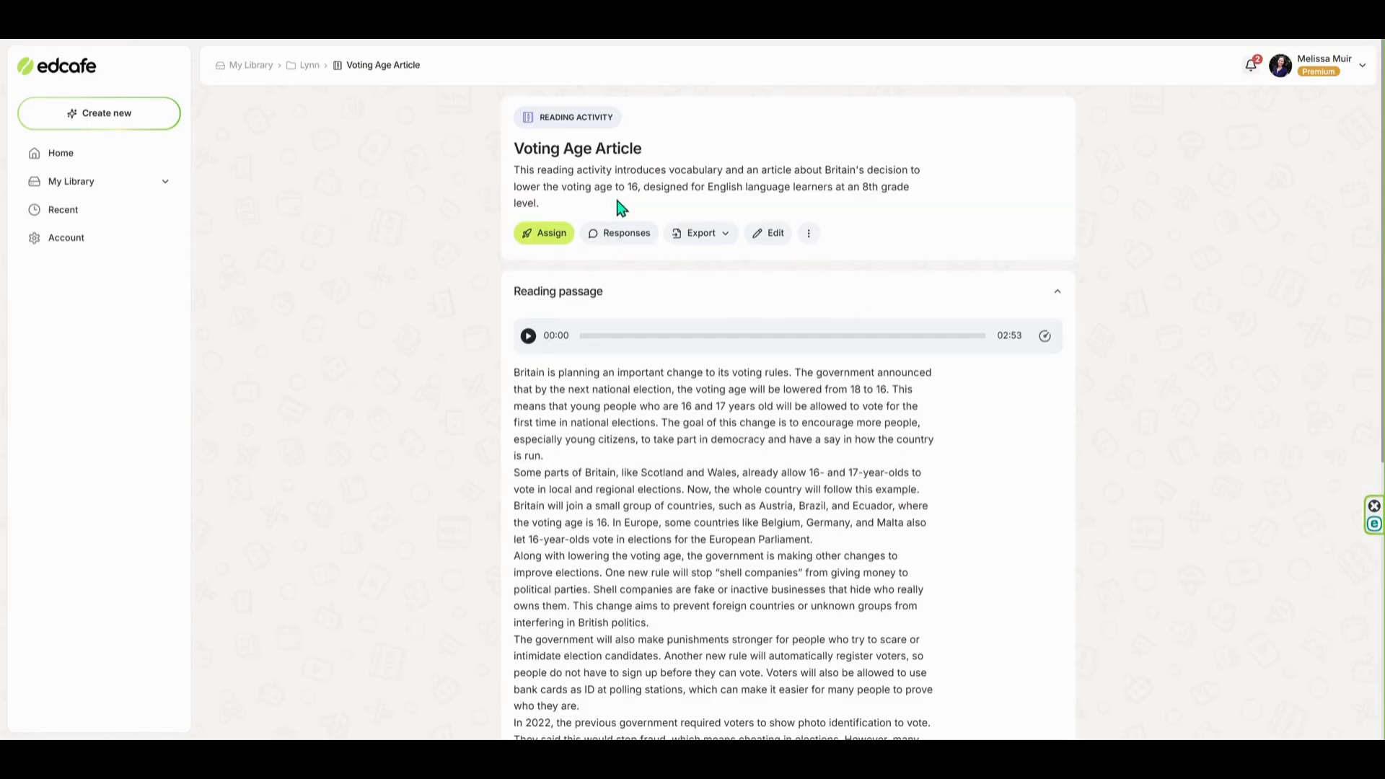
- Review the reading activity's assigning, export, editing and additional management options
{"action": "left_click", "coordinate": [563, 236]}
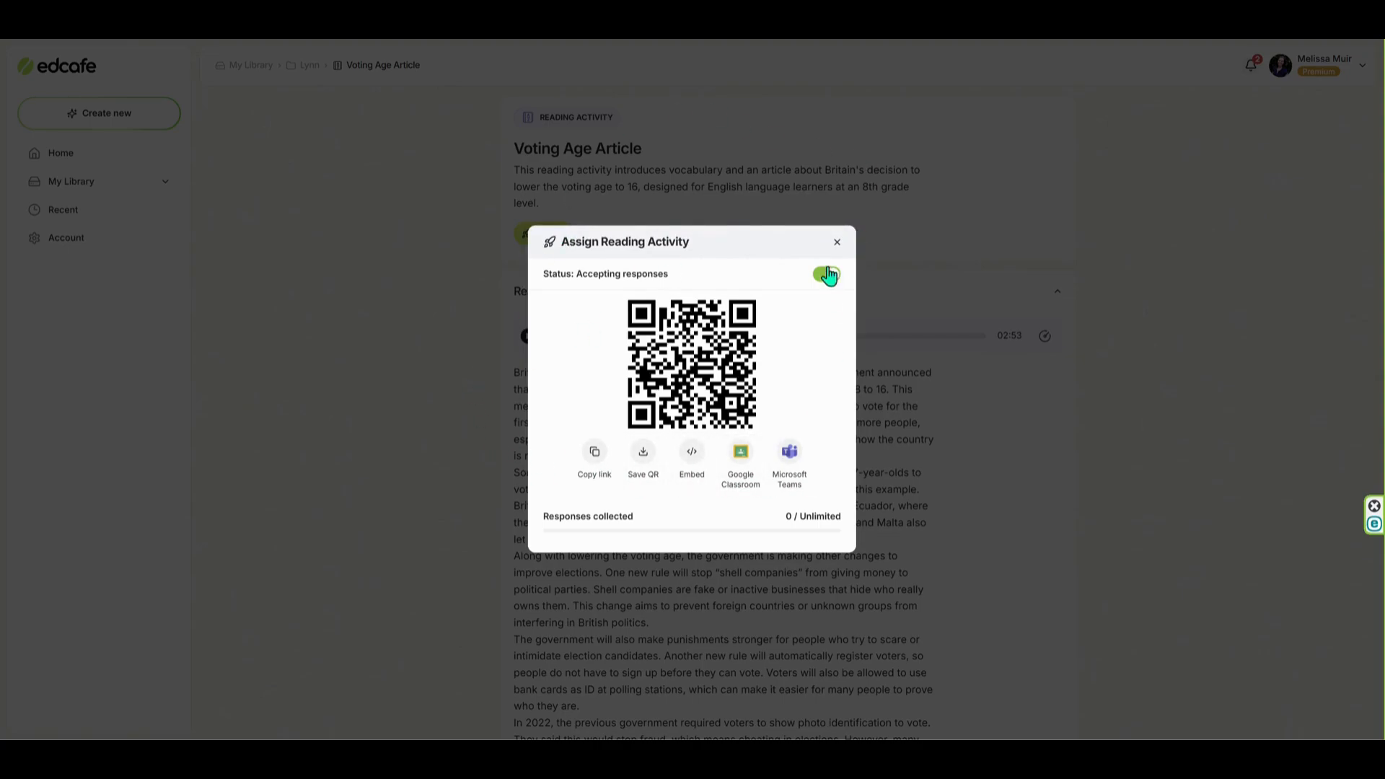
{"action": "left_click", "coordinate": [837, 243]}
{"action": "left_click", "coordinate": [701, 233]}
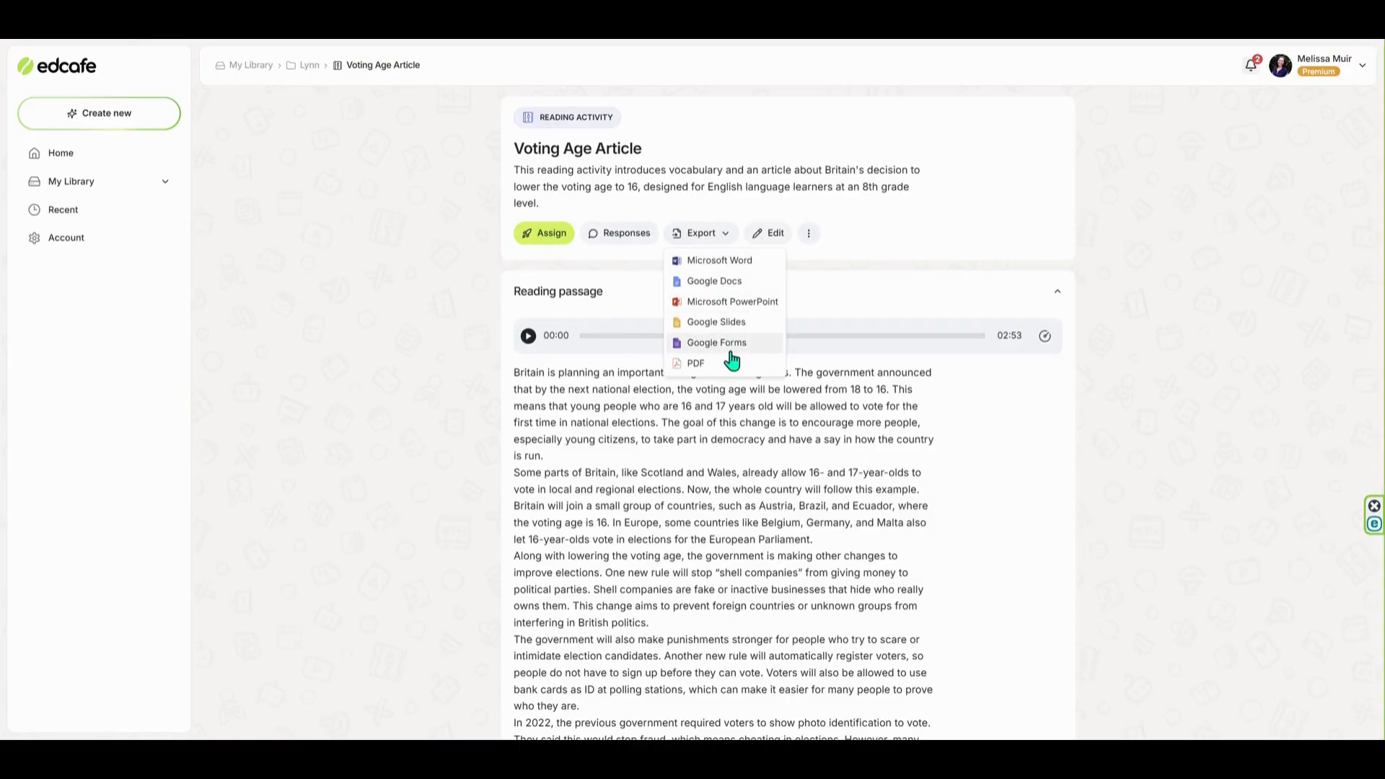
{"action": "left_click", "coordinate": [779, 234]}
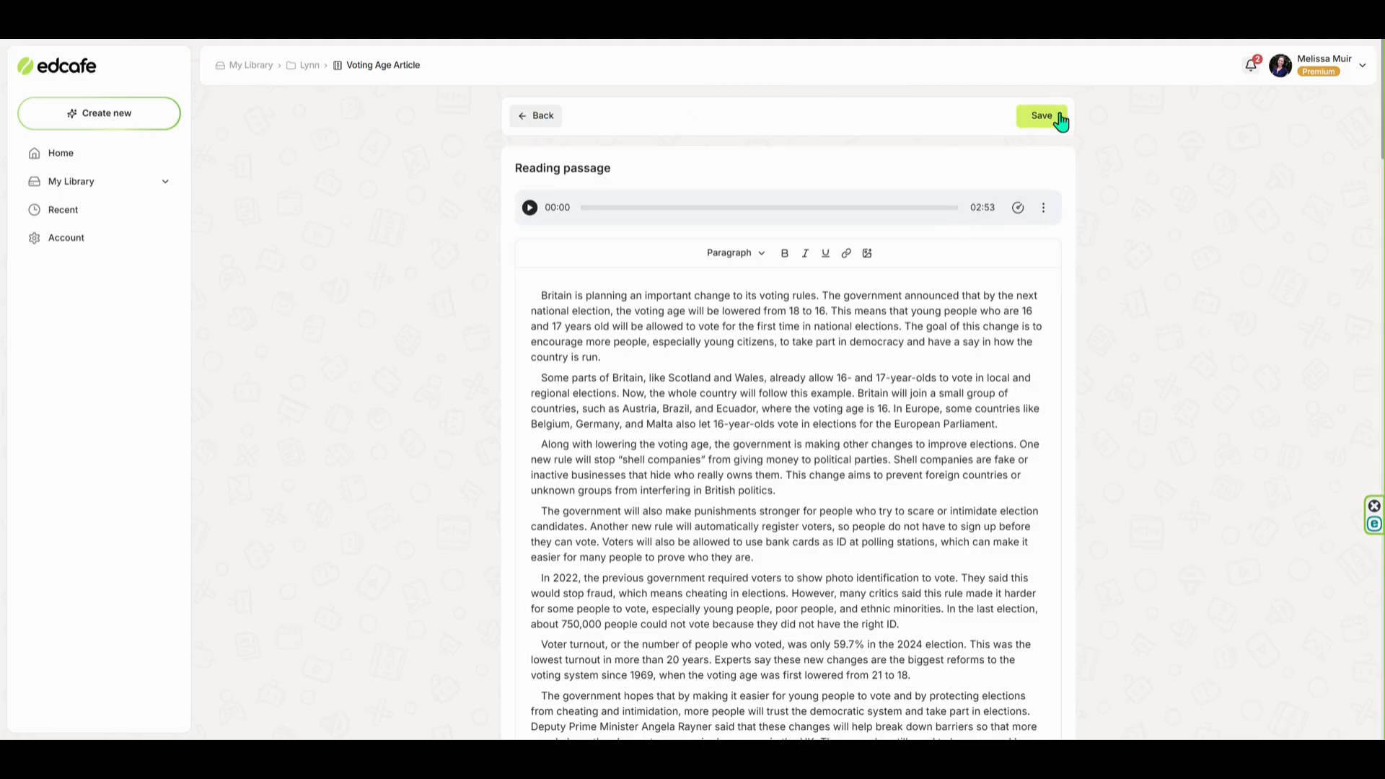
{"action": "left_click", "coordinate": [1063, 117]}
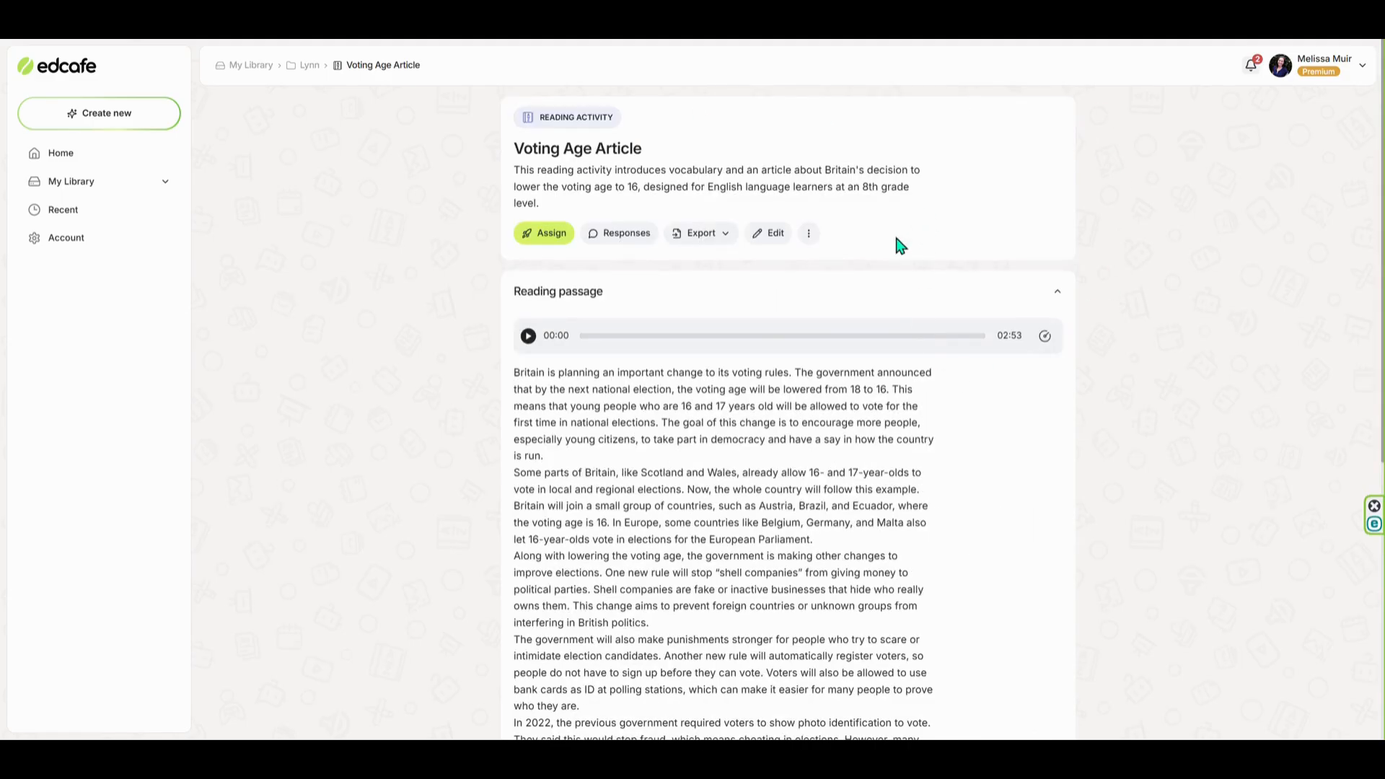
{"action": "left_click", "coordinate": [809, 233]}
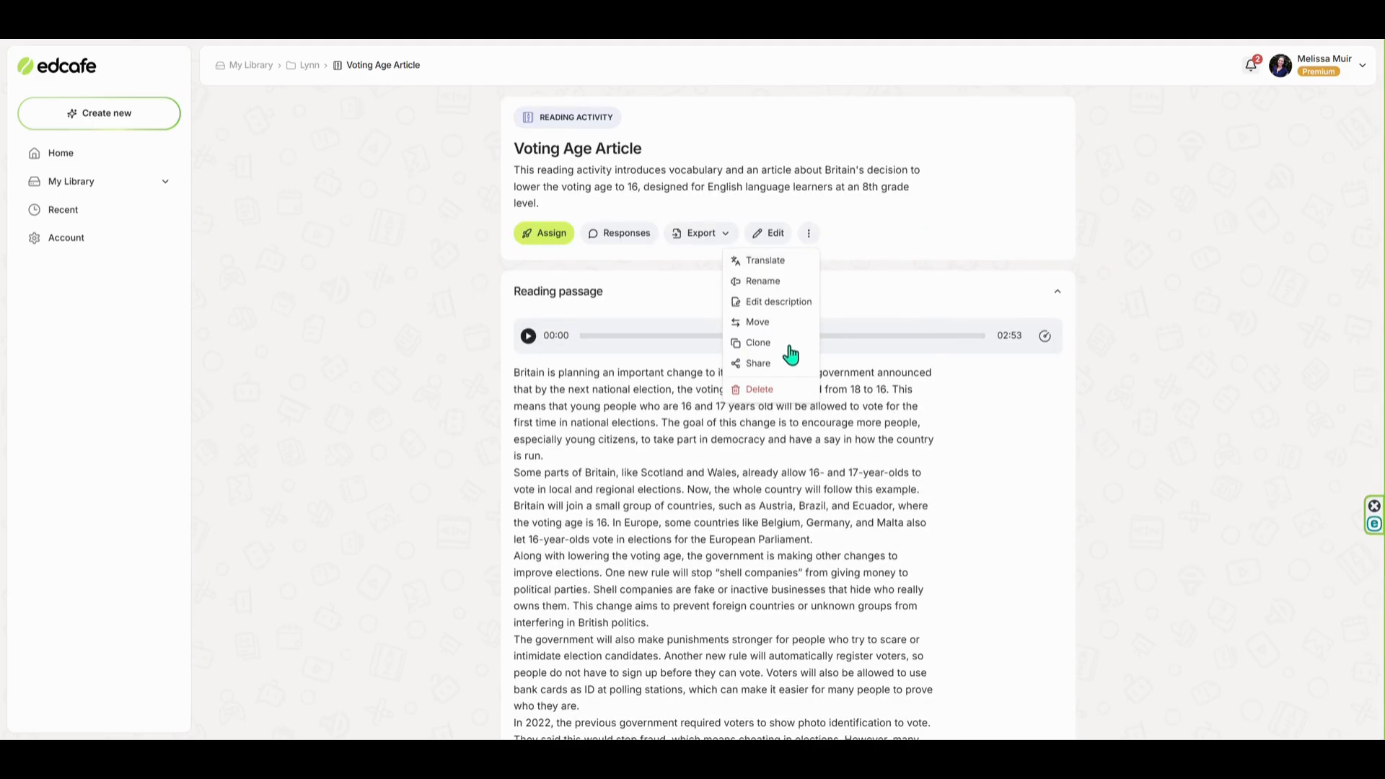
{"action": "left_click", "coordinate": [987, 404]}
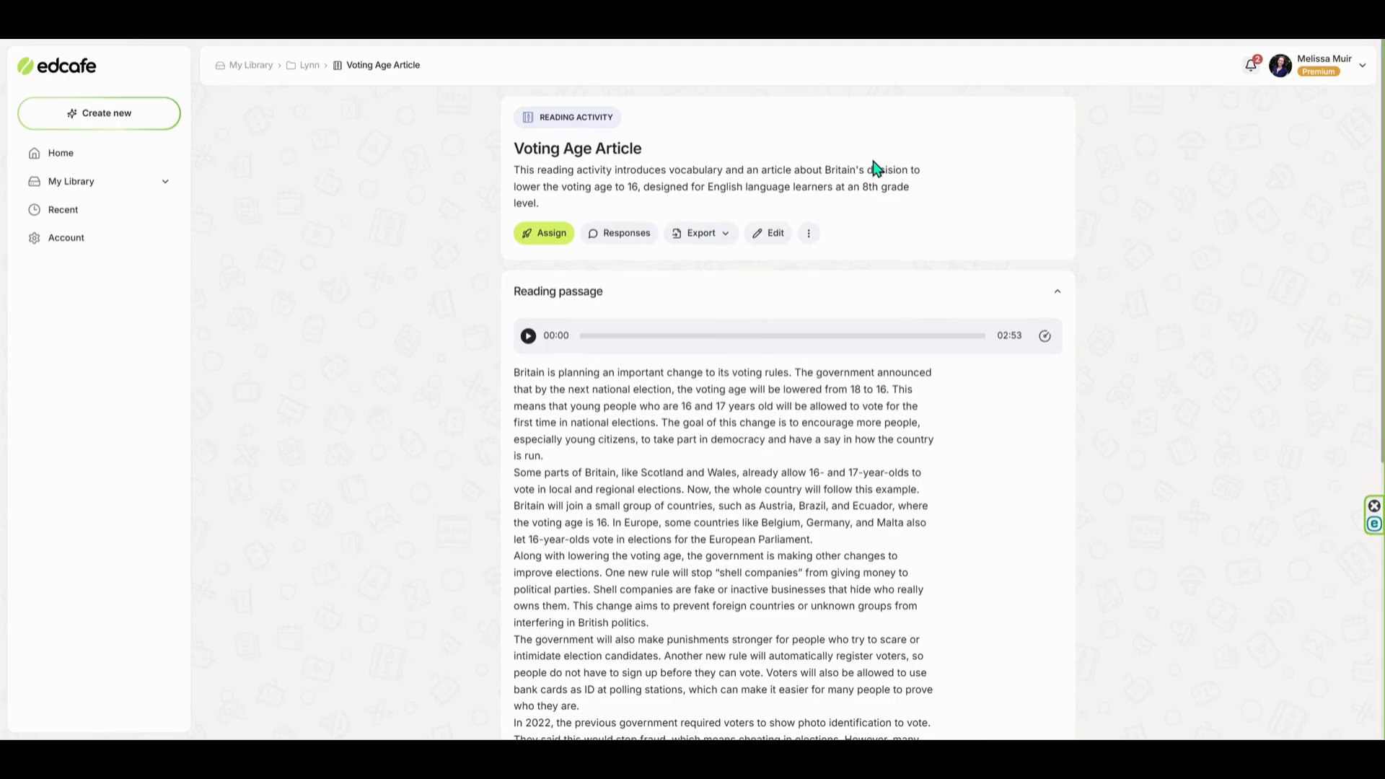